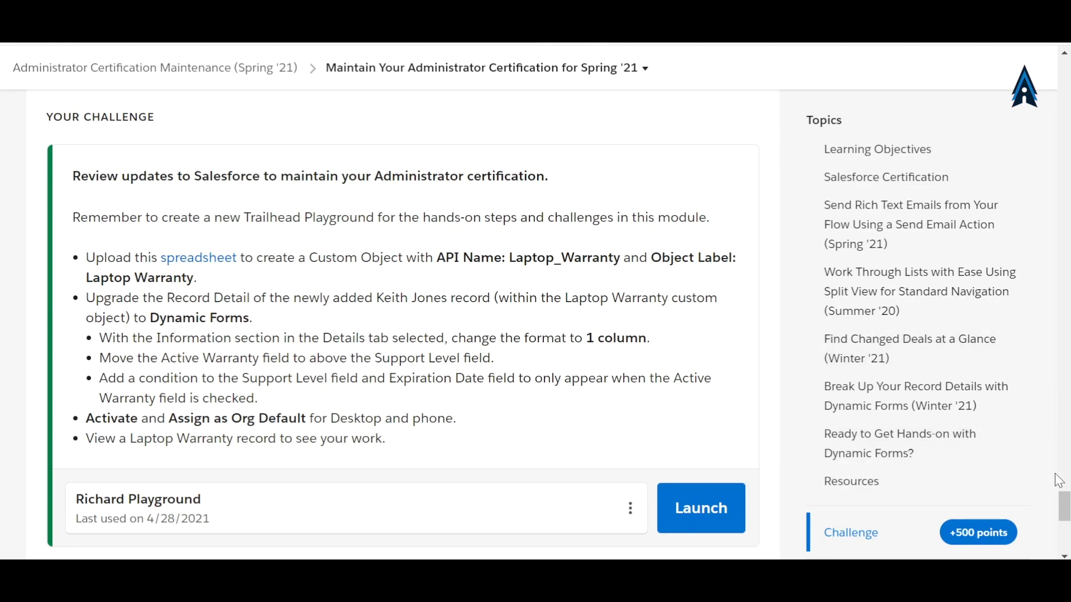
# Step: Create a new Trailhead Playground named Certification for the challenge
pyautogui.moveTo(1066, 506); pyautogui.dragTo(1066, 517)
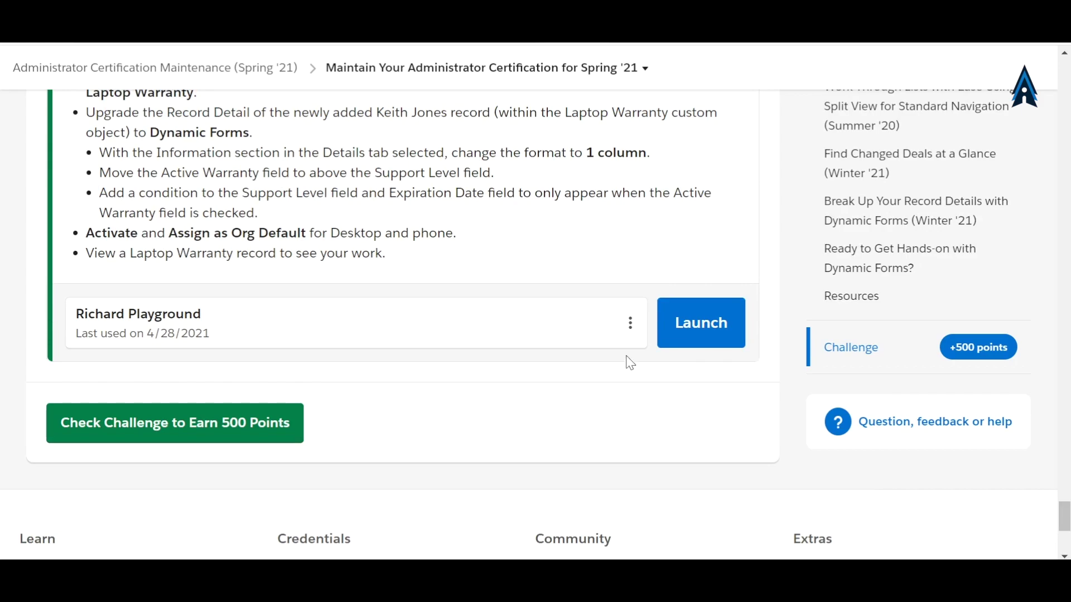
pyautogui.click(630, 323)
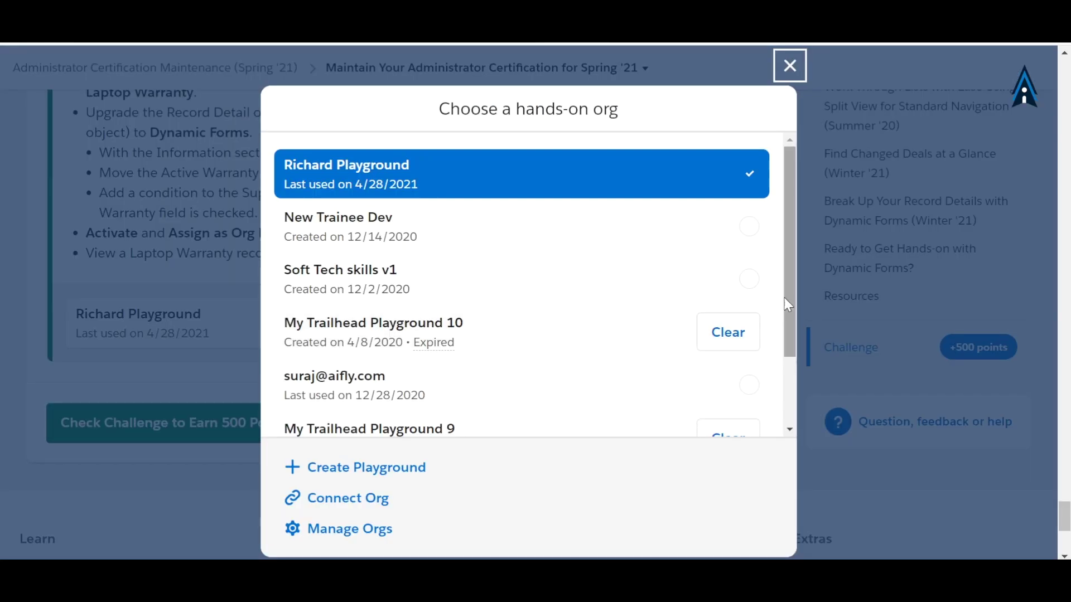
pyautogui.click(789, 66)
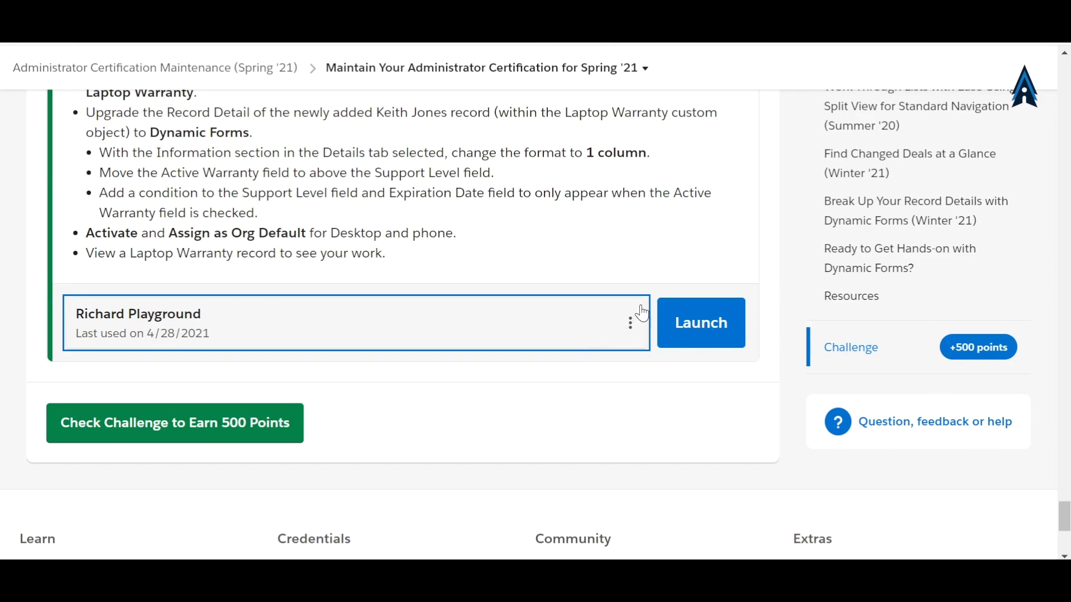
pyautogui.click(630, 324)
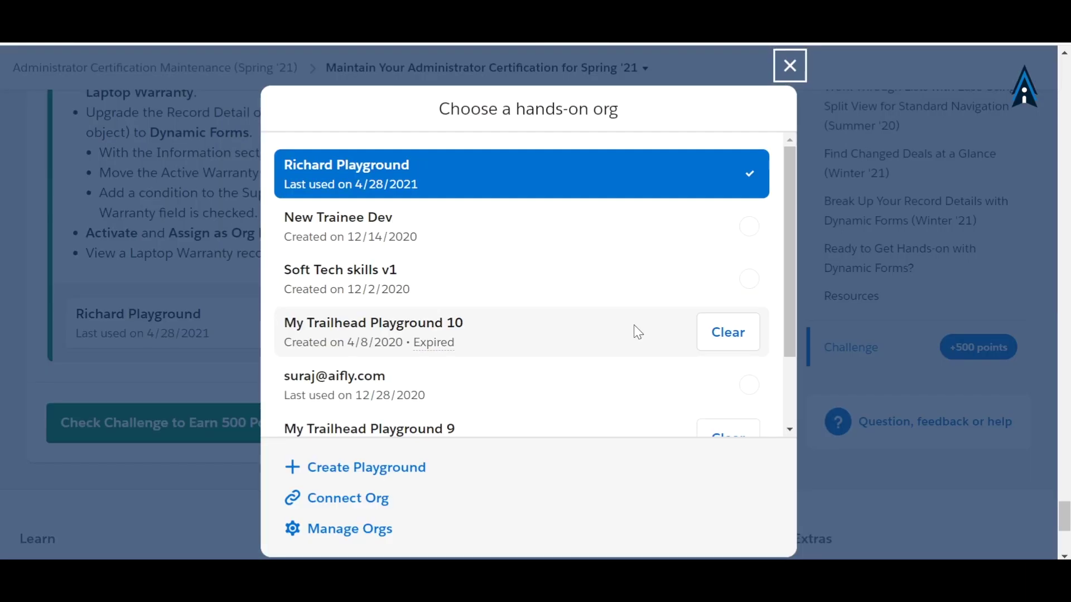
pyautogui.click(375, 481)
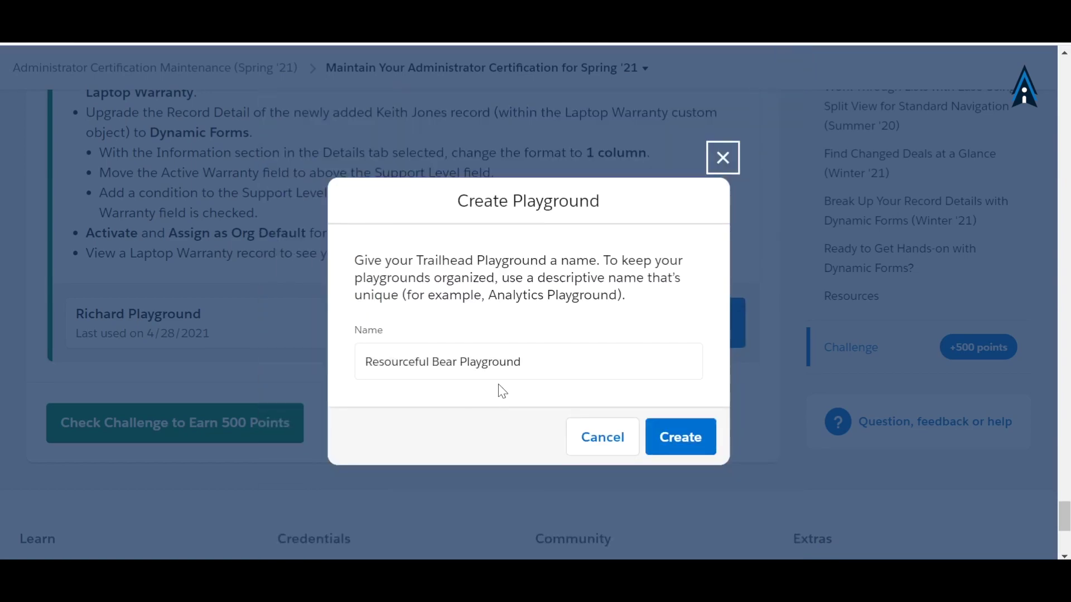
pyautogui.moveTo(529, 360); pyautogui.dragTo(360, 362)
pyautogui.write('C')
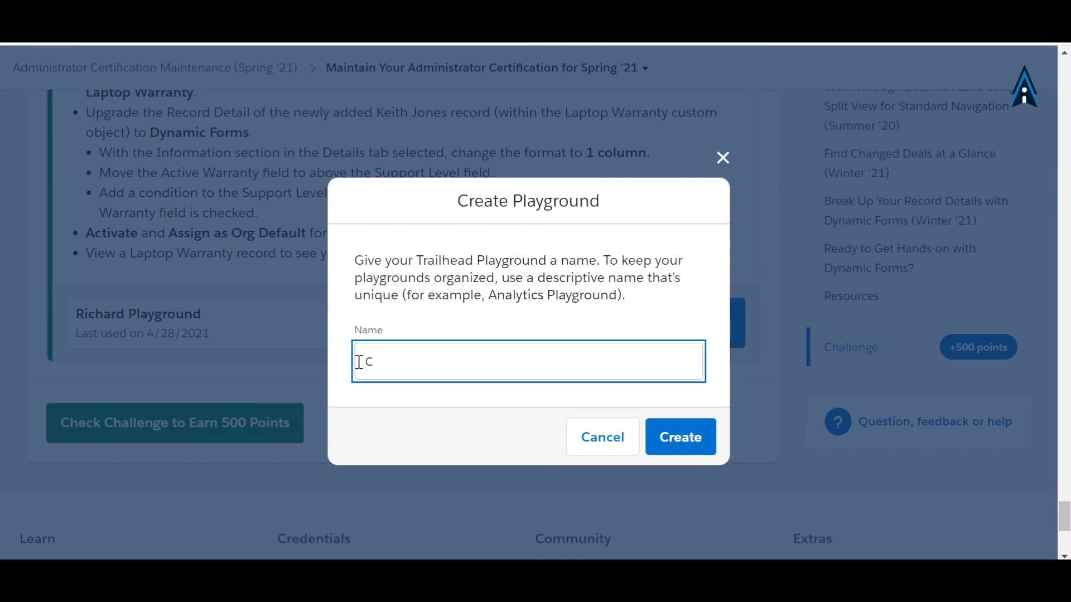
pyautogui.write('ertification')
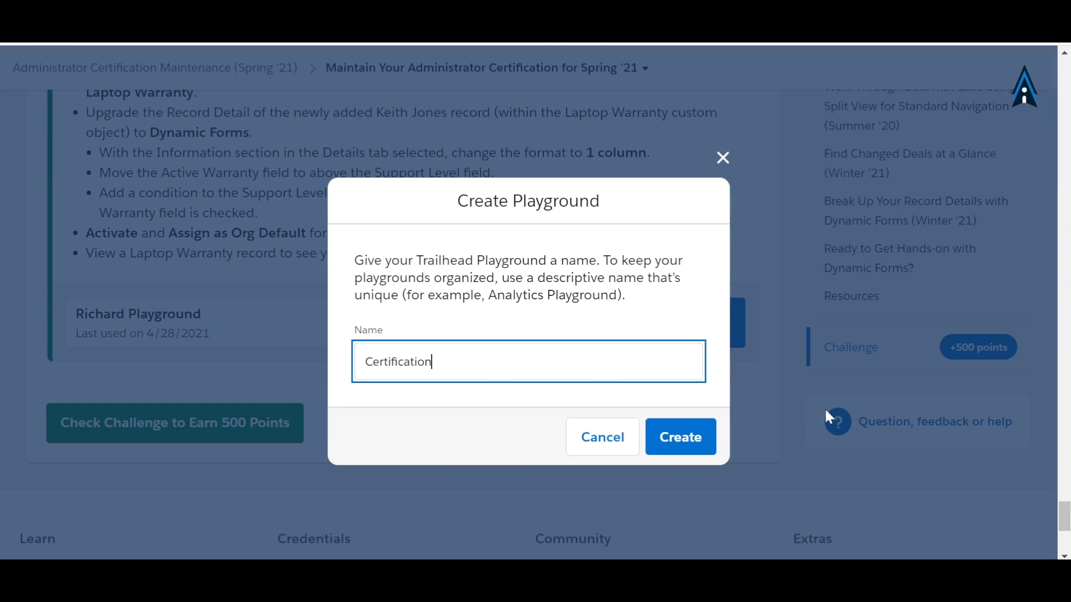
pyautogui.click(693, 440)
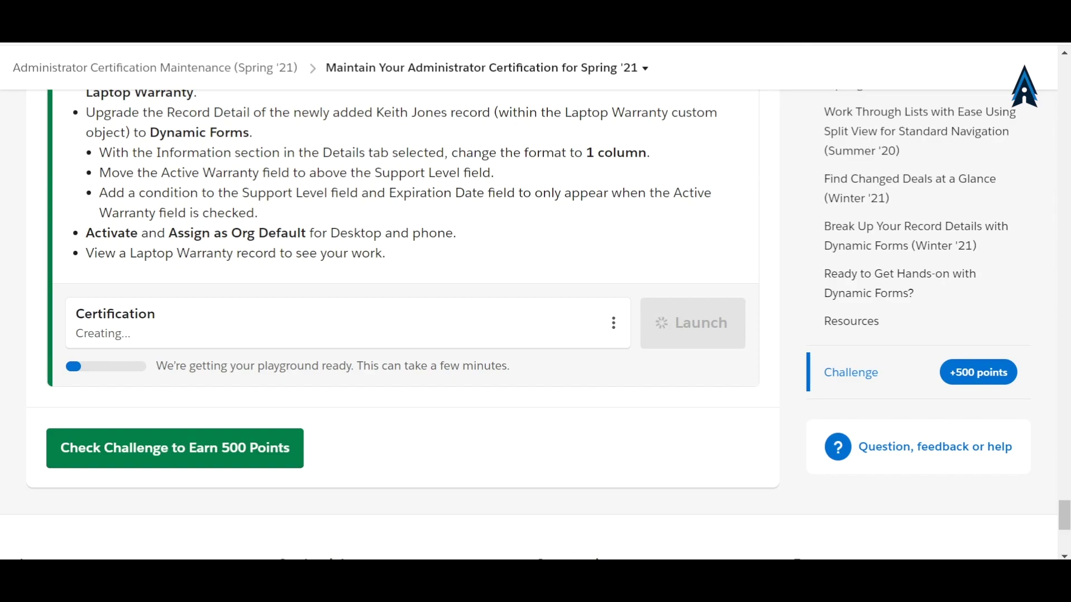
# Step: Download the Laptop_Warranty.csv spreadsheet linked in the challenge instructions
pyautogui.scroll(2, 363, 431)
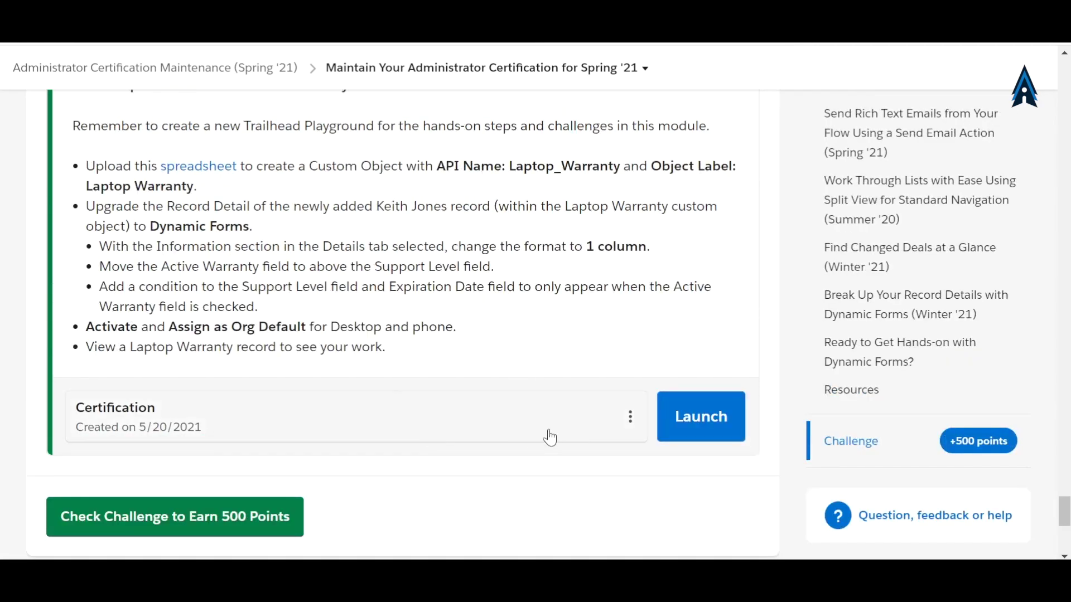
pyautogui.rightClick(205, 178)
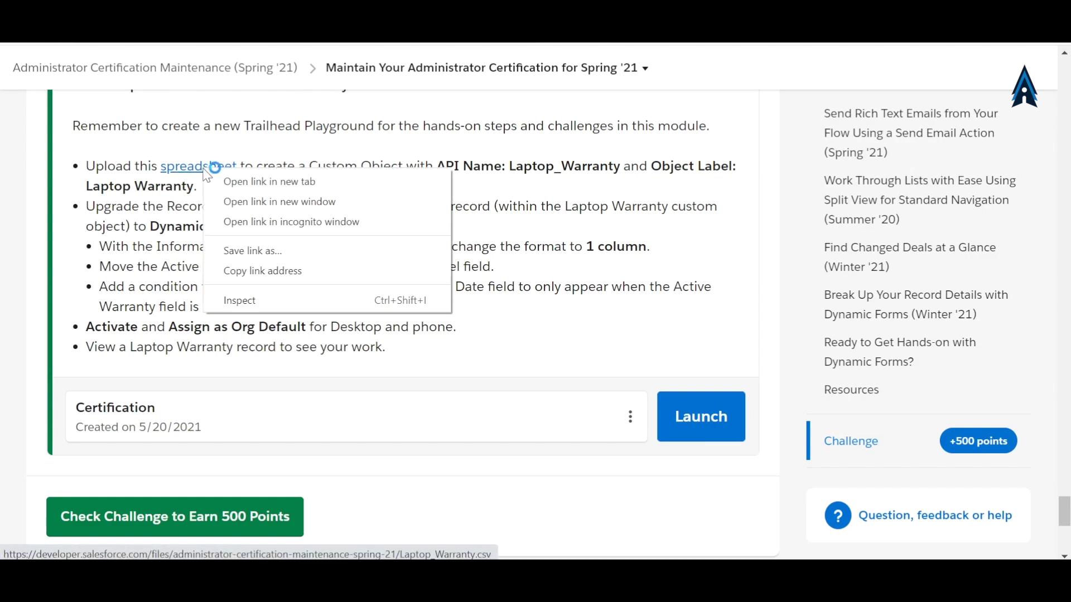
pyautogui.click(239, 181)
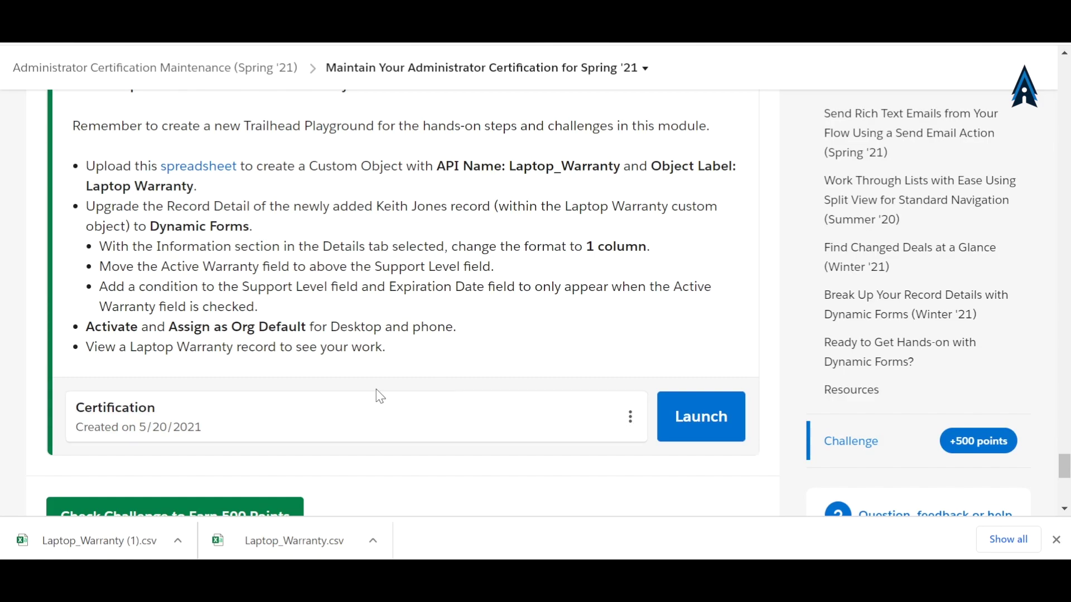
# Step: Launch the Certification playground, dismiss its pop-up notices and open the Get Your Login Credentials page
pyautogui.click(706, 419)
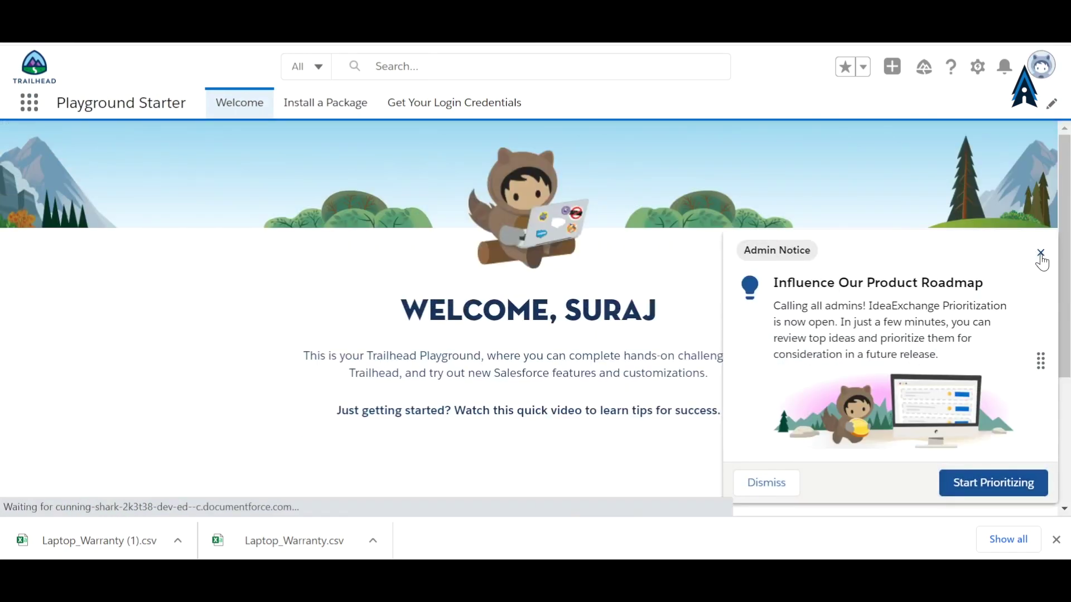
pyautogui.click(1040, 253)
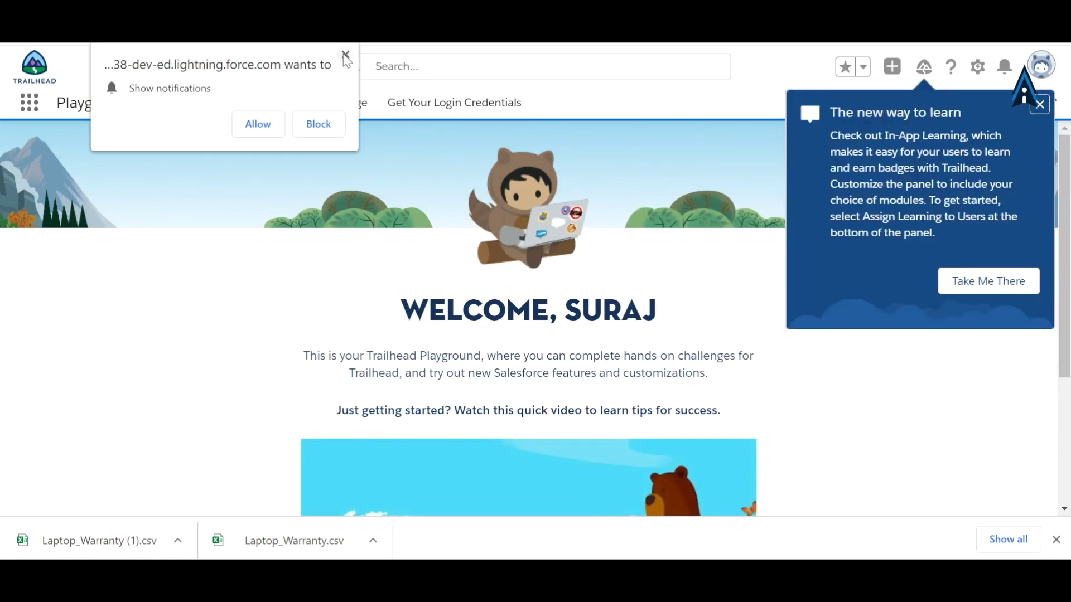
pyautogui.click(344, 54)
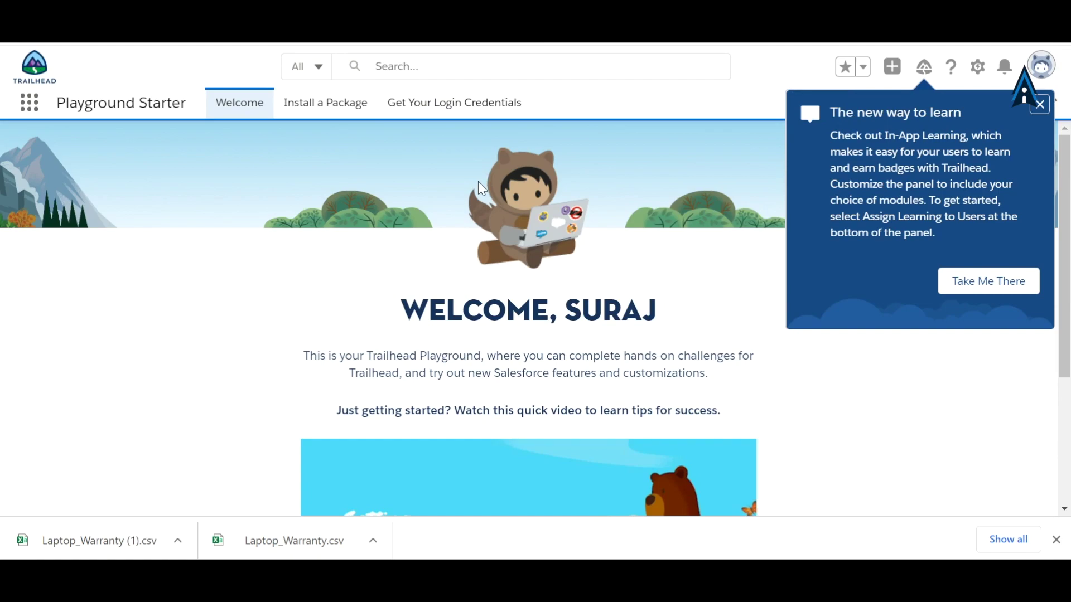
pyautogui.click(443, 115)
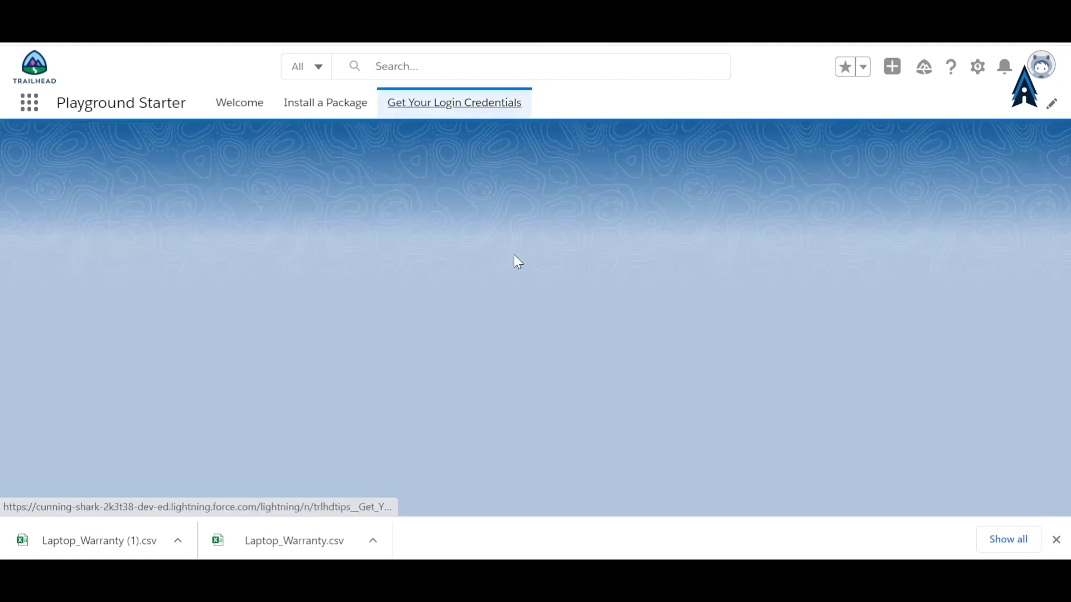
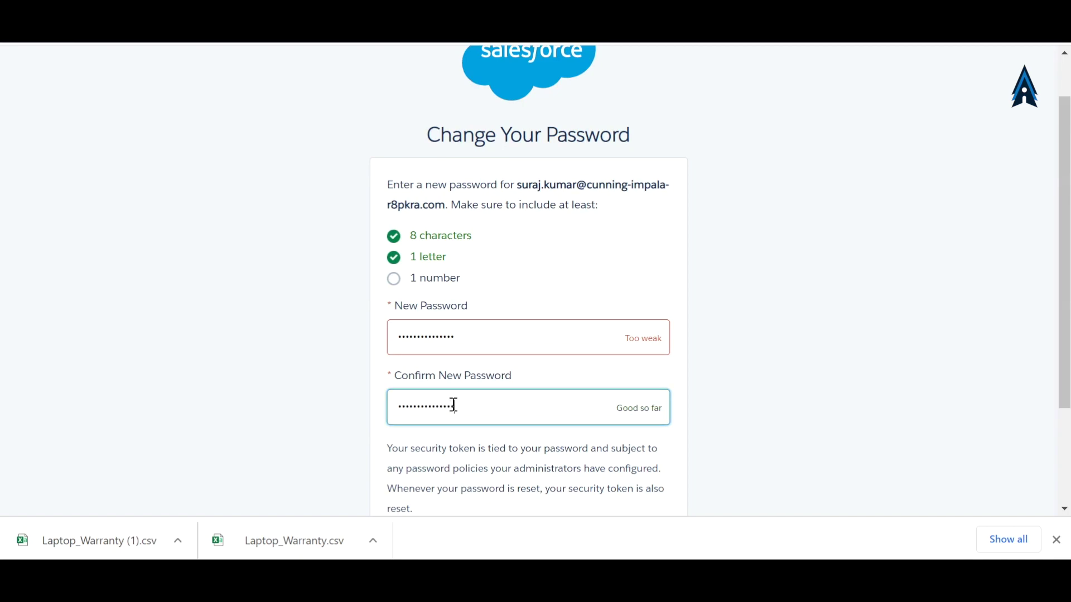
# Step: Enter and confirm a new account password for the playground and submit the password change
pyautogui.click(476, 336)
pyautogui.write('••')
pyautogui.click(471, 407)
pyautogui.write('••')
pyautogui.scroll(-3, 1069, 290)
pyautogui.click(610, 408)
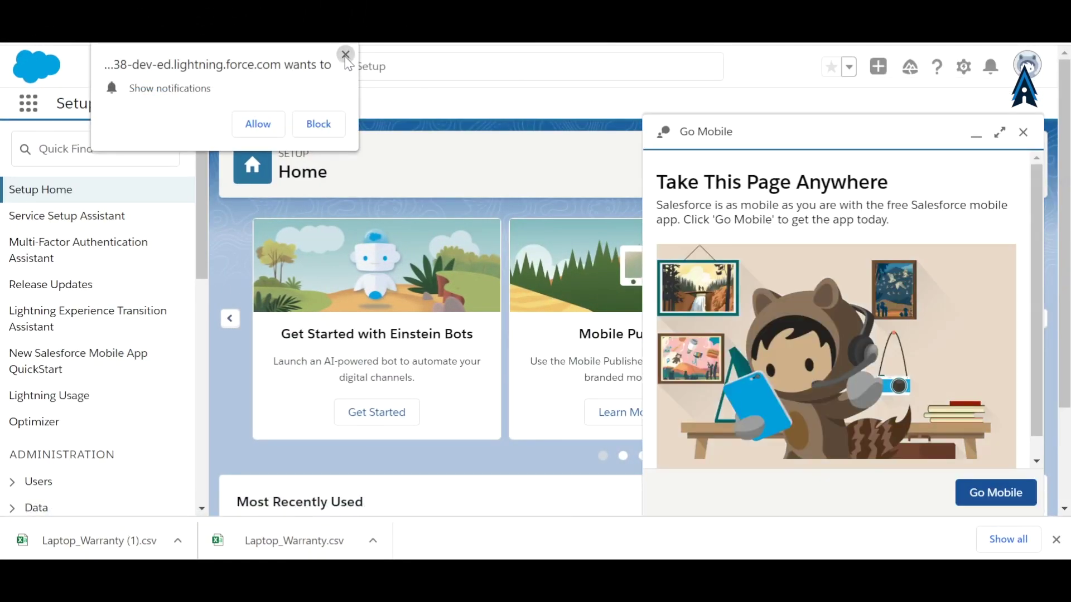
# Step: In the Object Manager, start creating a custom object from a spreadsheet, dismissing the notification request and Go Mobile prompt
pyautogui.click(345, 55)
pyautogui.click(246, 103)
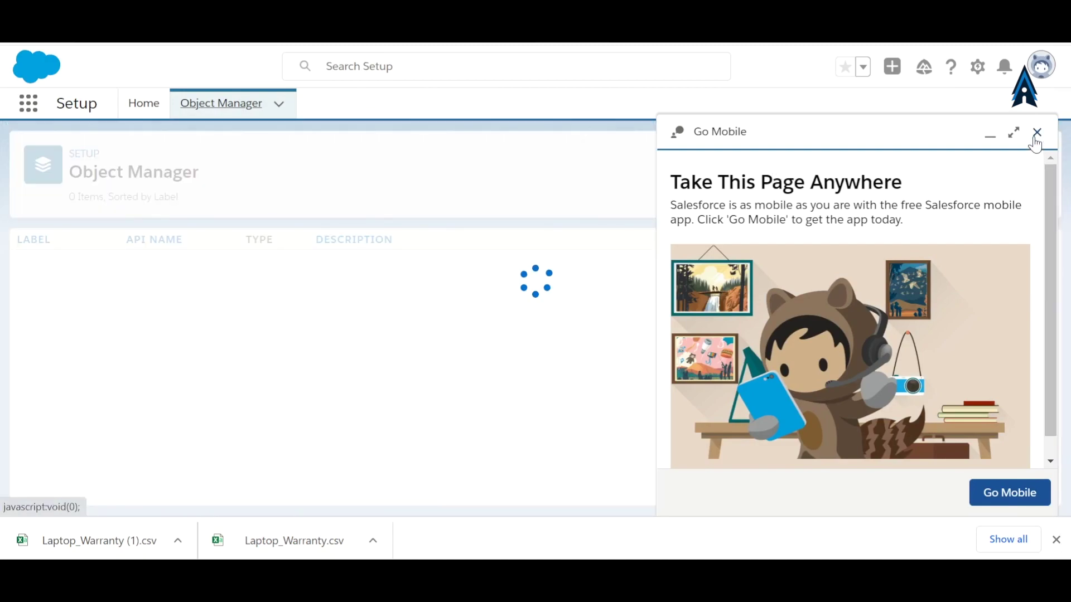
pyautogui.click(1037, 132)
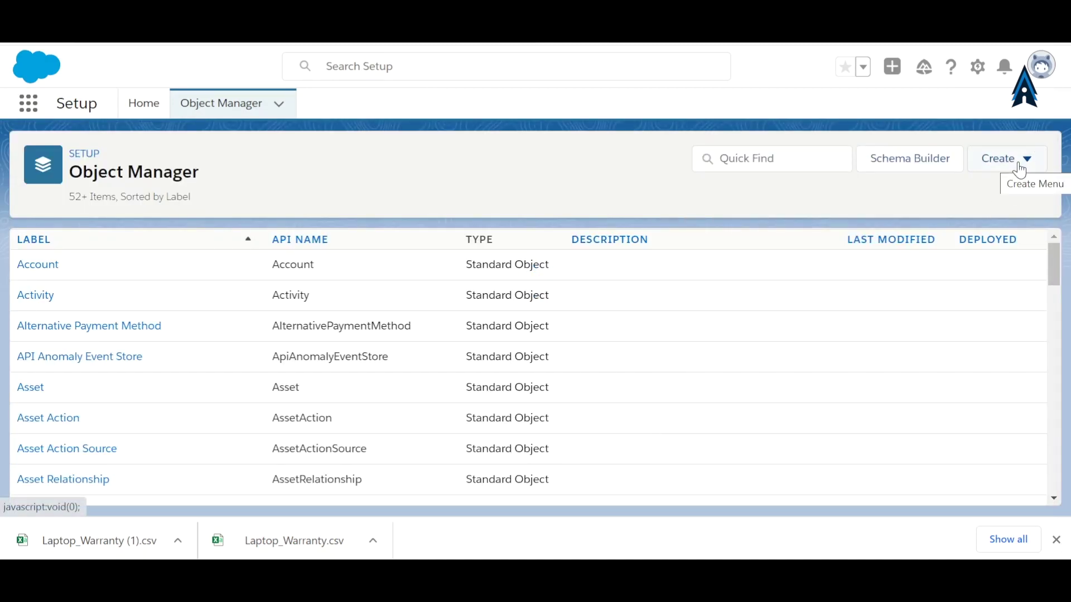
pyautogui.click(1013, 168)
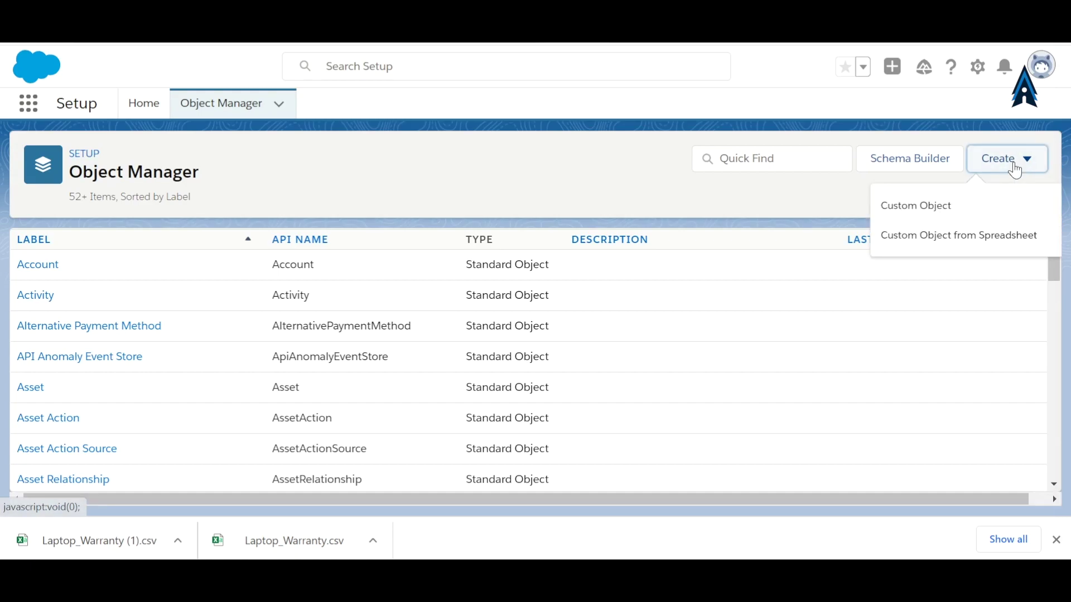
pyautogui.click(981, 244)
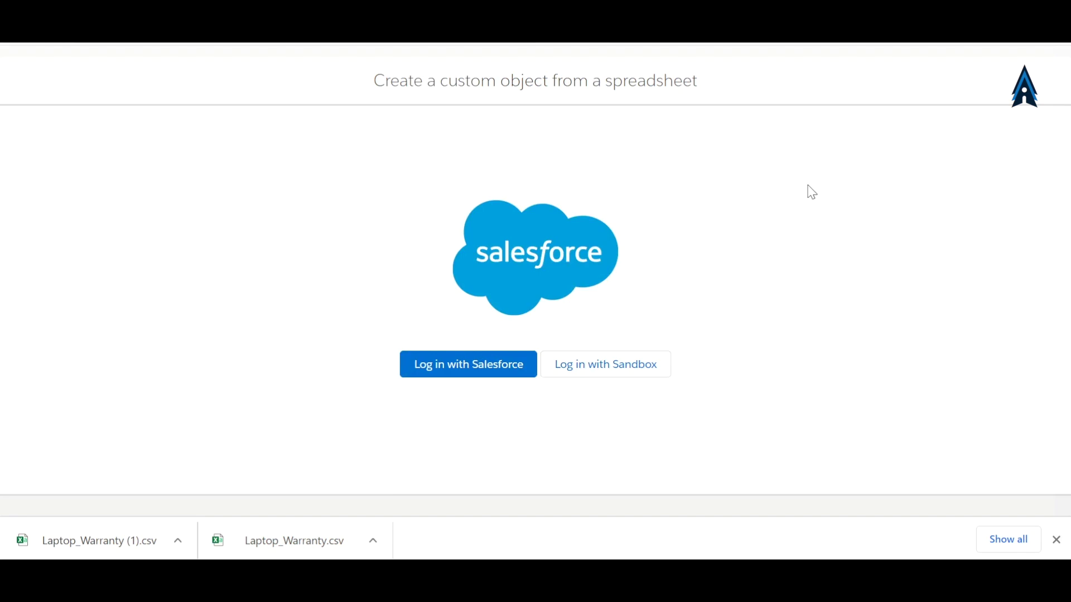
# Step: Choose to log in with Salesforce and fill in the playground username copied from the text editor note
pyautogui.click(482, 376)
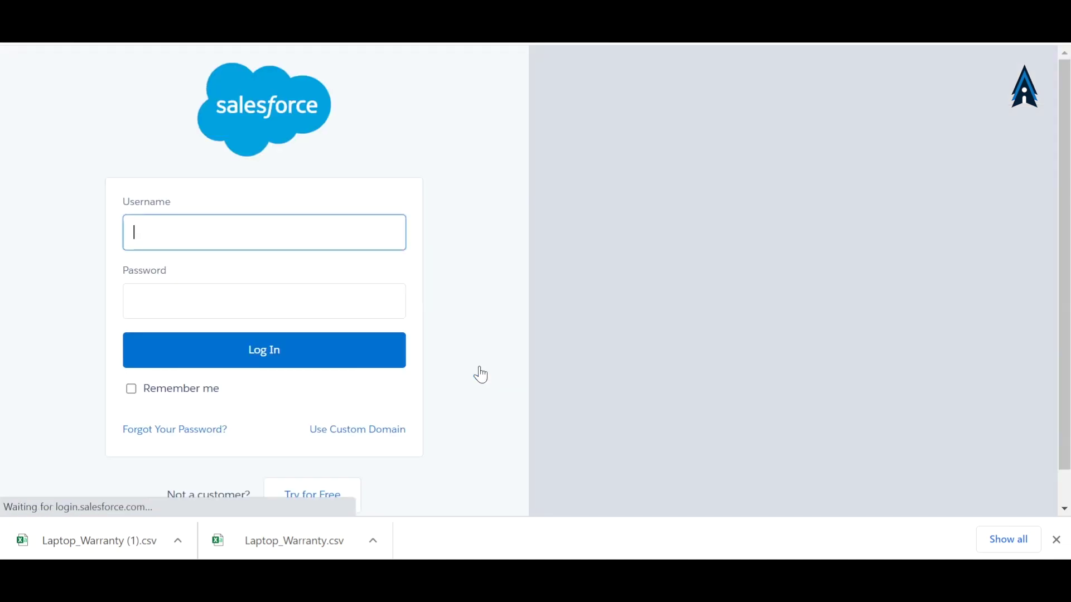
pyautogui.click(183, 222)
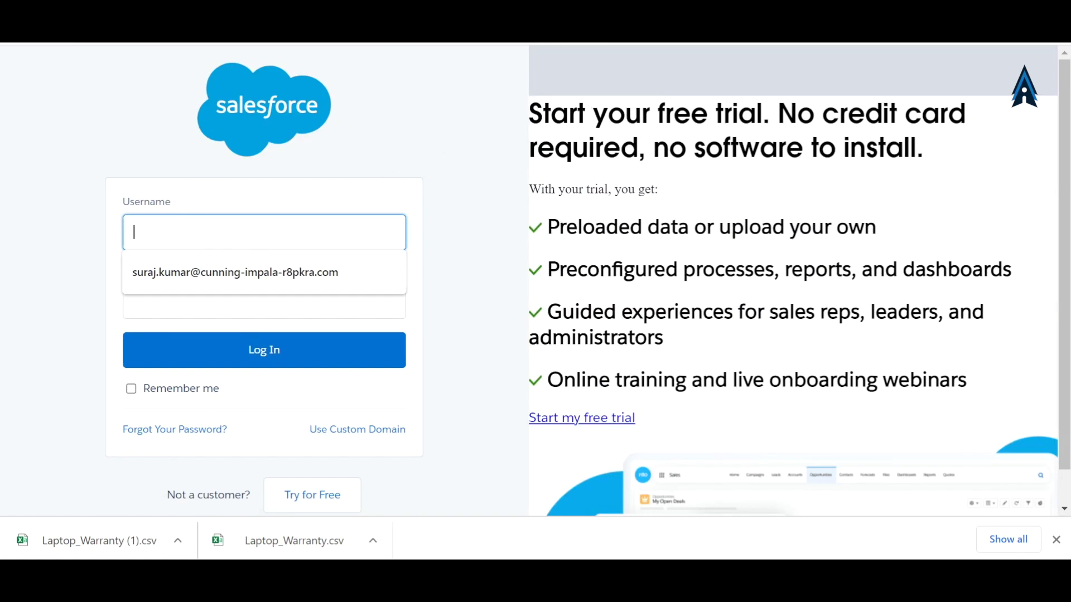
pyautogui.hotkey('alt', 'Tab')
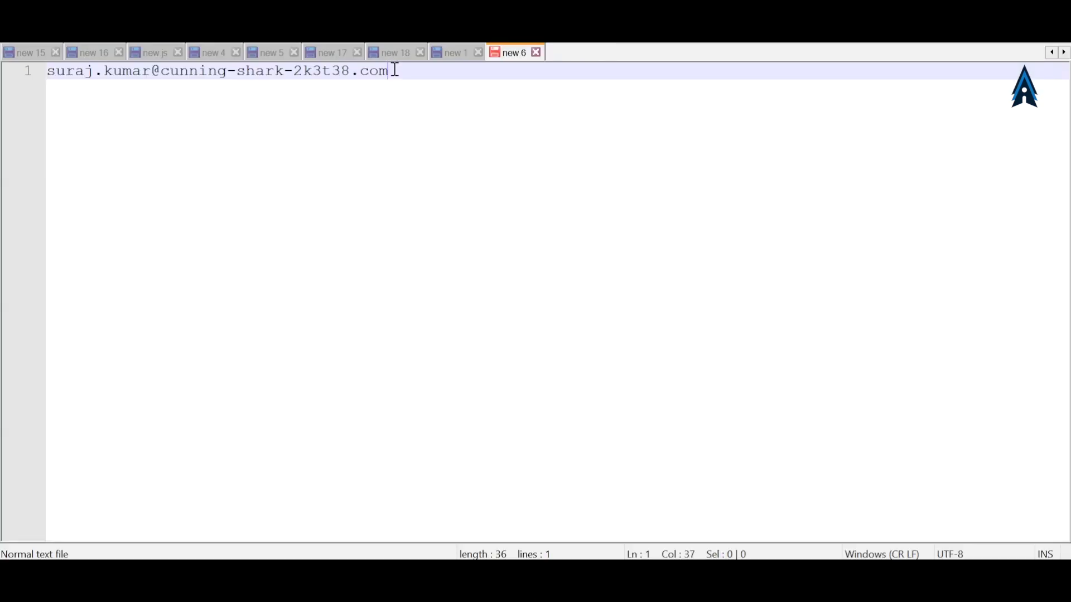
pyautogui.moveTo(397, 71); pyautogui.dragTo(34, 82)
pyautogui.hotkey('ctrl', 'c')
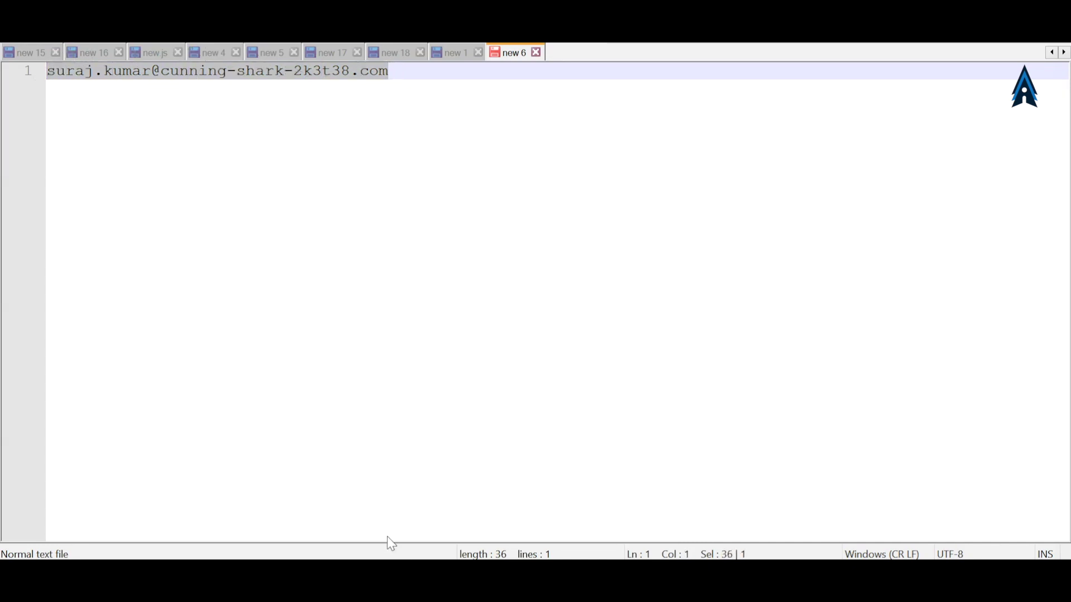
pyautogui.hotkey('alt', 'Tab')
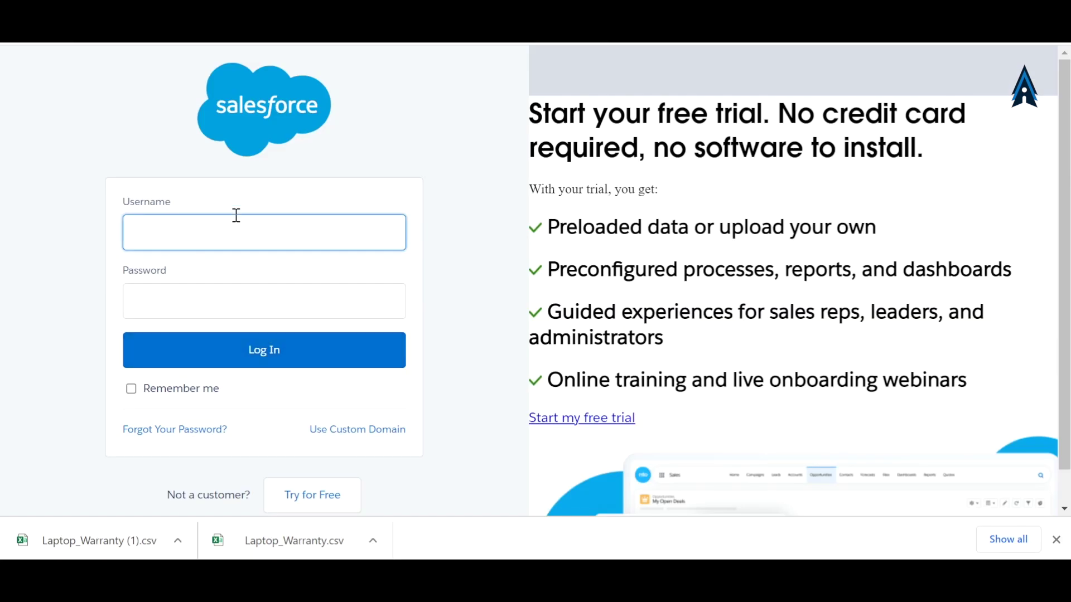
pyautogui.hotkey('ctrl', 'v')
# Step: Enter the account password and log in to Salesforce
pyautogui.click(216, 300)
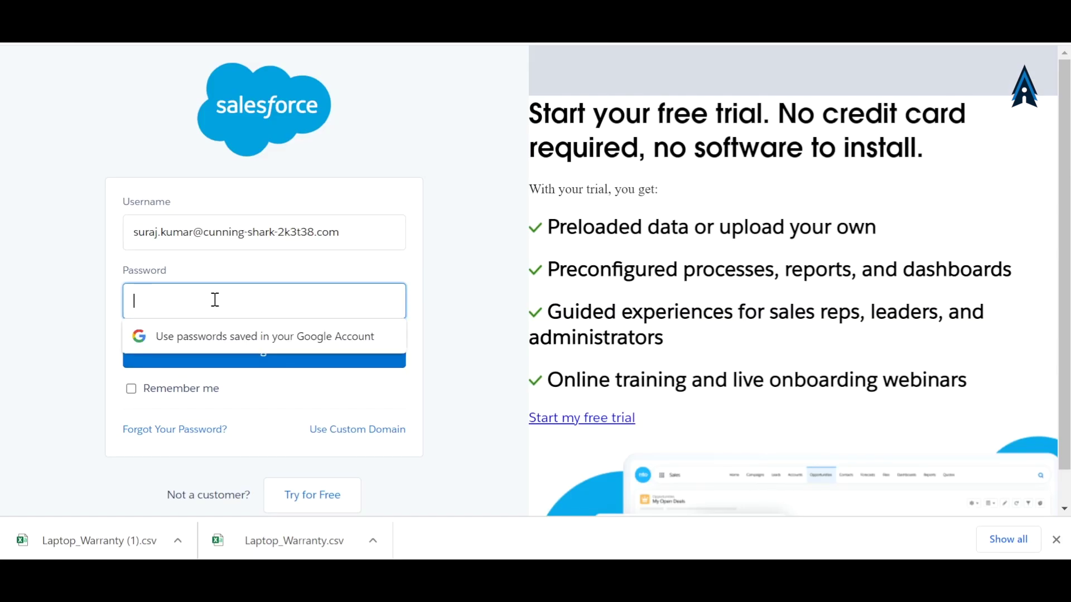
pyautogui.write('a')
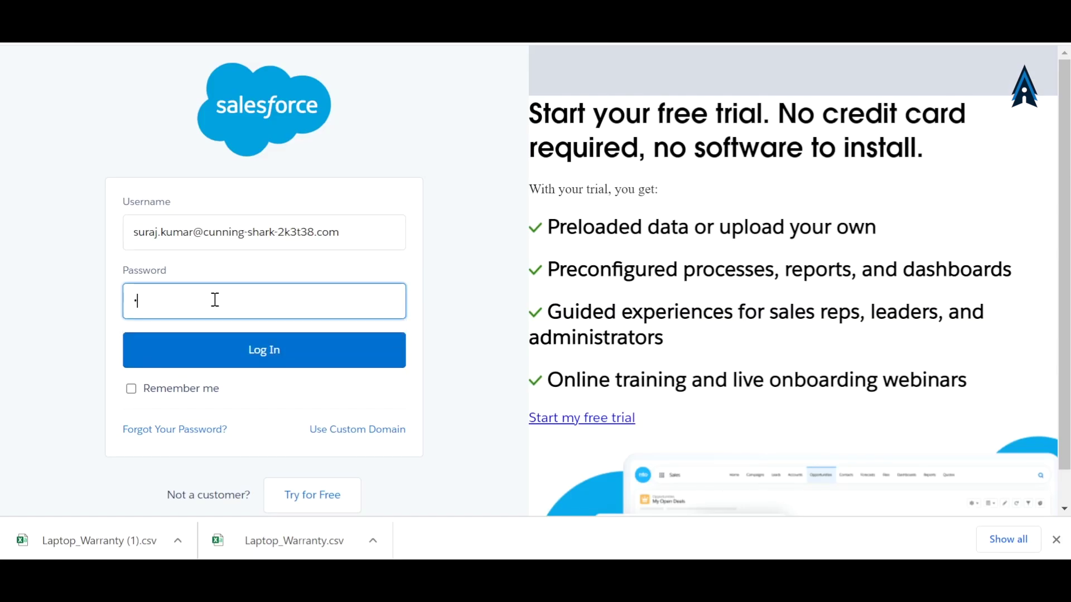
pyautogui.write('aaaaaaaaaaaaaaaa')
pyautogui.click(238, 357)
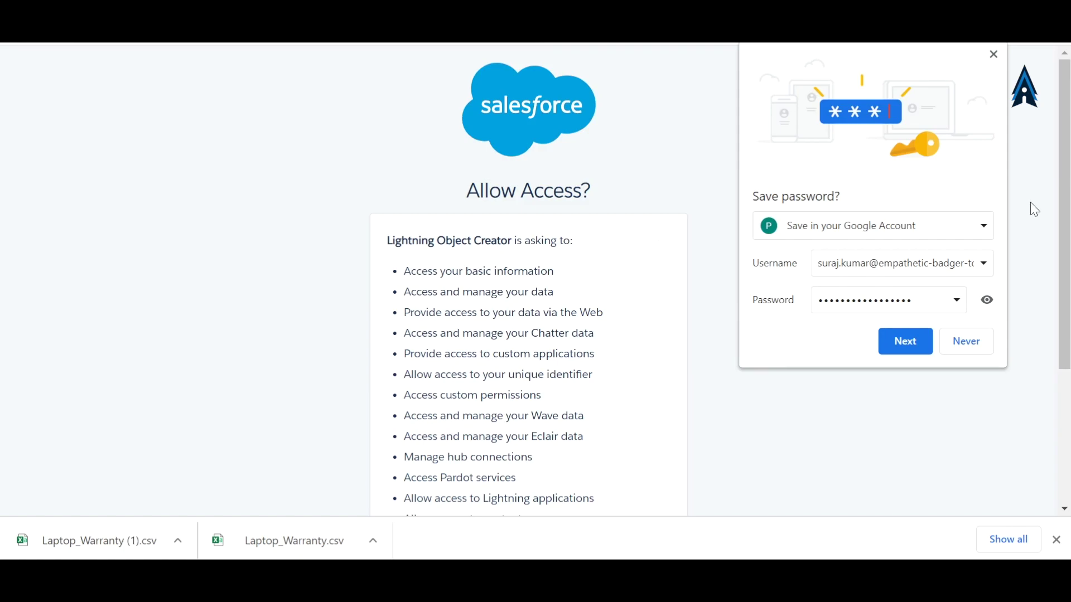
# Step: Allow Lightning Object Creator access to the org and decline saving the password in the browser
pyautogui.moveTo(1065, 239); pyautogui.dragTo(1068, 336)
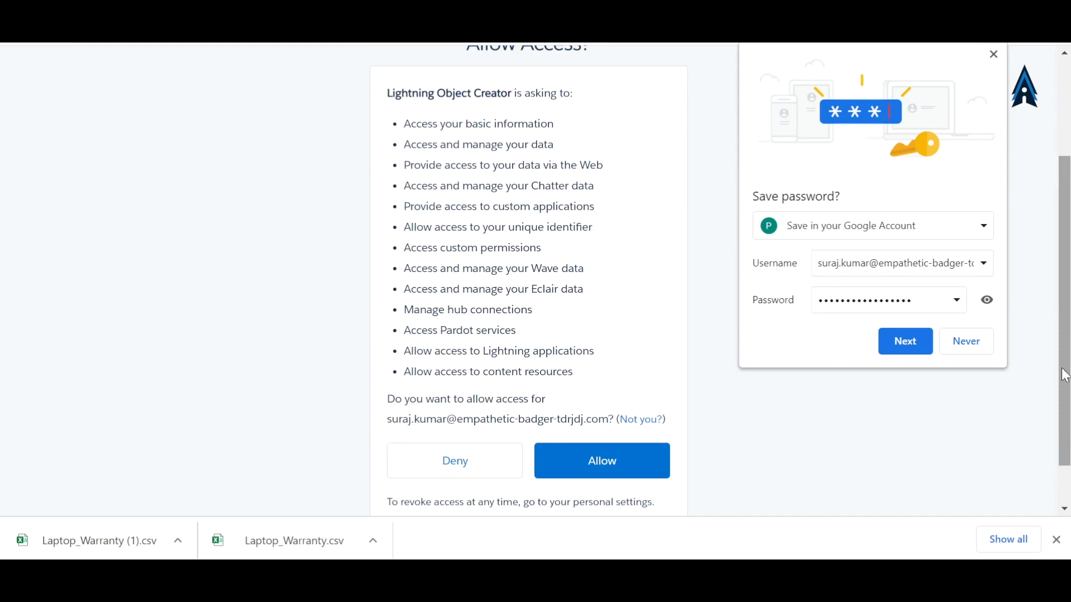
pyautogui.click(630, 473)
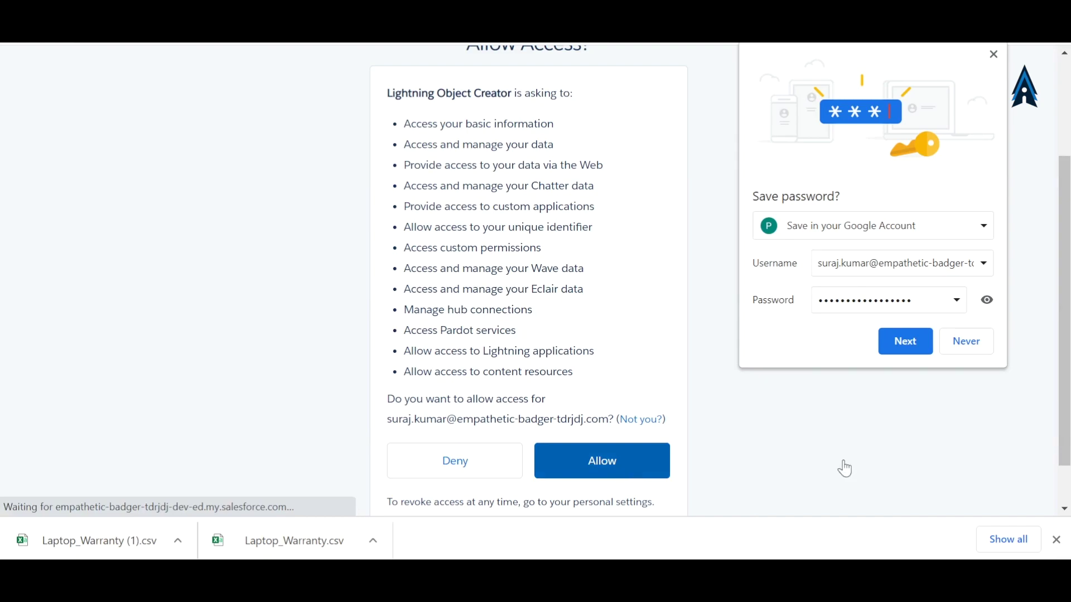
pyautogui.click(964, 341)
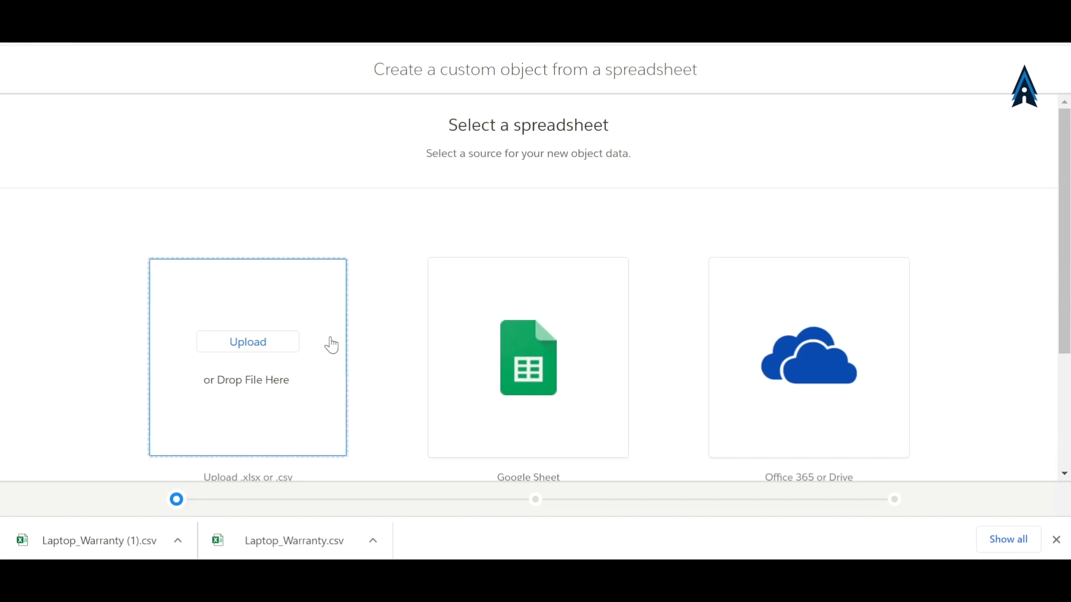
# Step: Upload the Laptop_Warranty file from Downloads as the source for the new custom object
pyautogui.moveTo(1066, 284); pyautogui.dragTo(1065, 304)
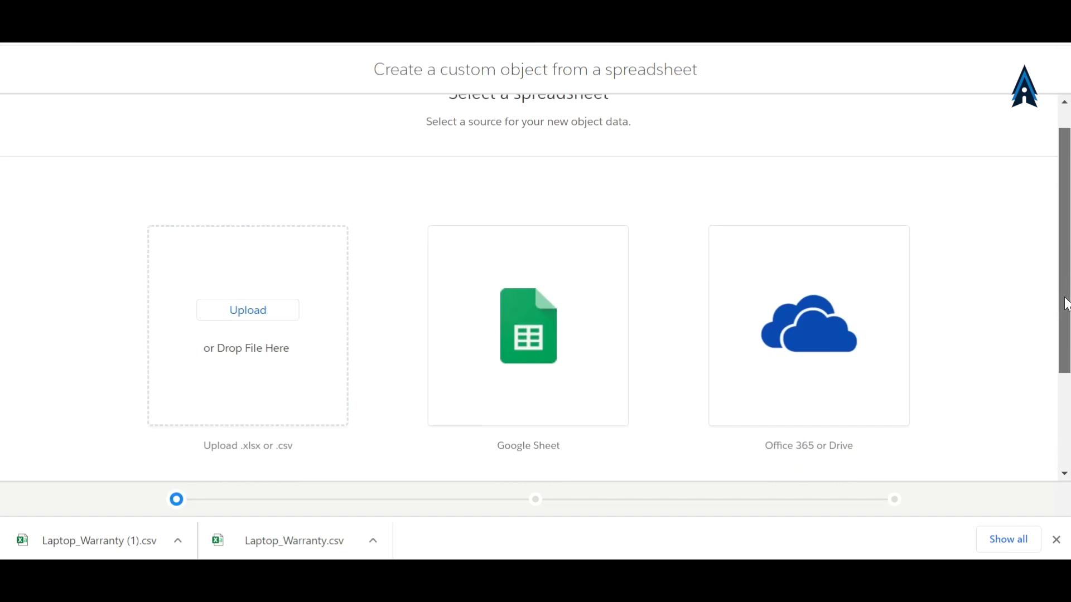
pyautogui.click(265, 316)
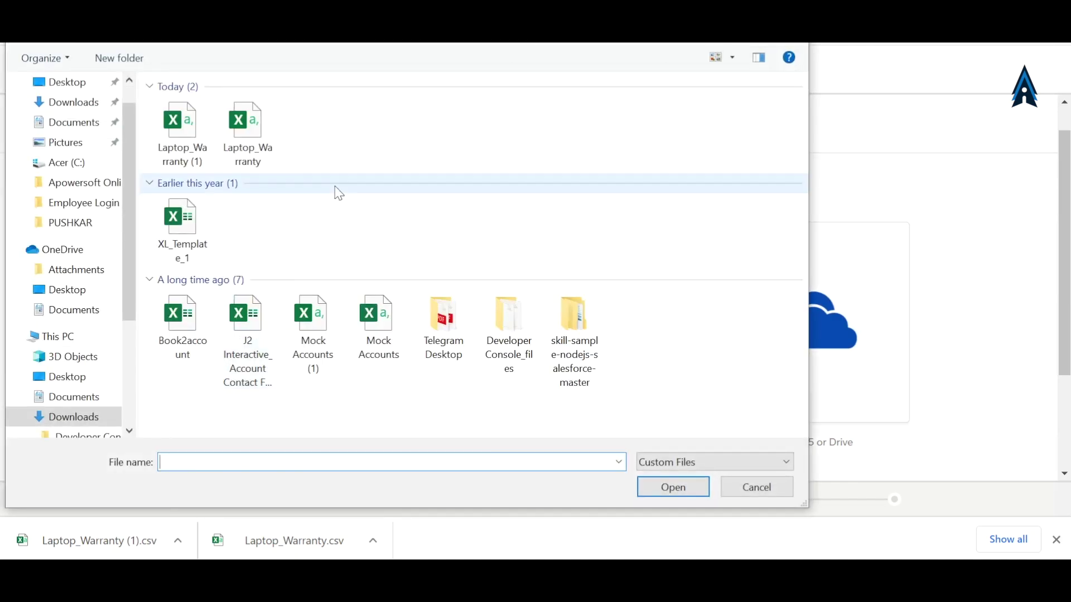
pyautogui.doubleClick(241, 134)
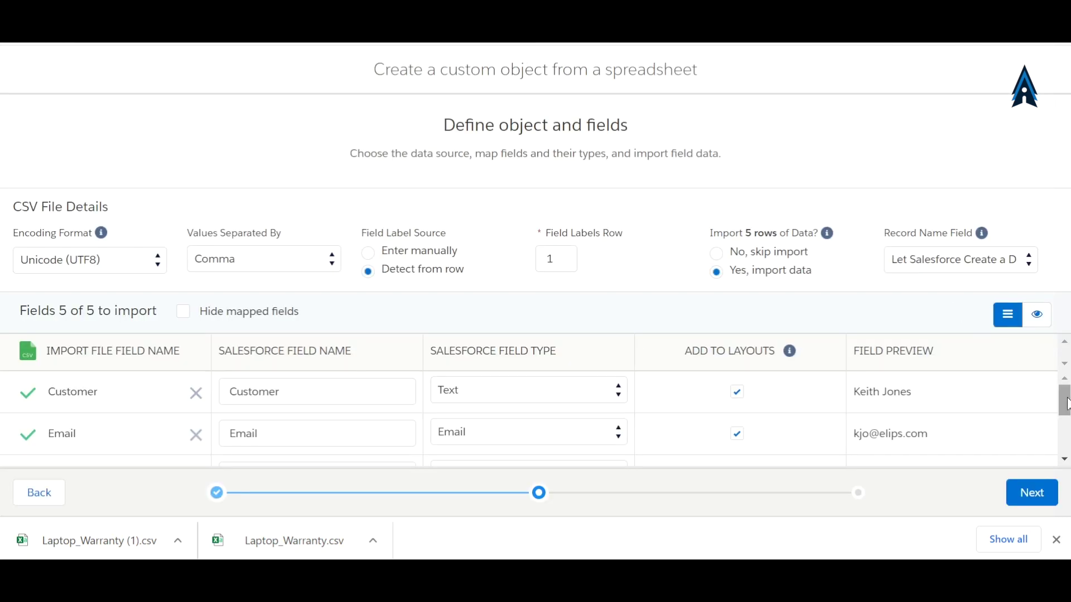
# Step: Review the detected field mappings through Active Warranty and continue to the object properties
pyautogui.moveTo(1066, 405)
pyautogui.mouseDown()
pyautogui.moveTo(1066, 436)
pyautogui.moveTo(1067, 403)
pyautogui.mouseUp()
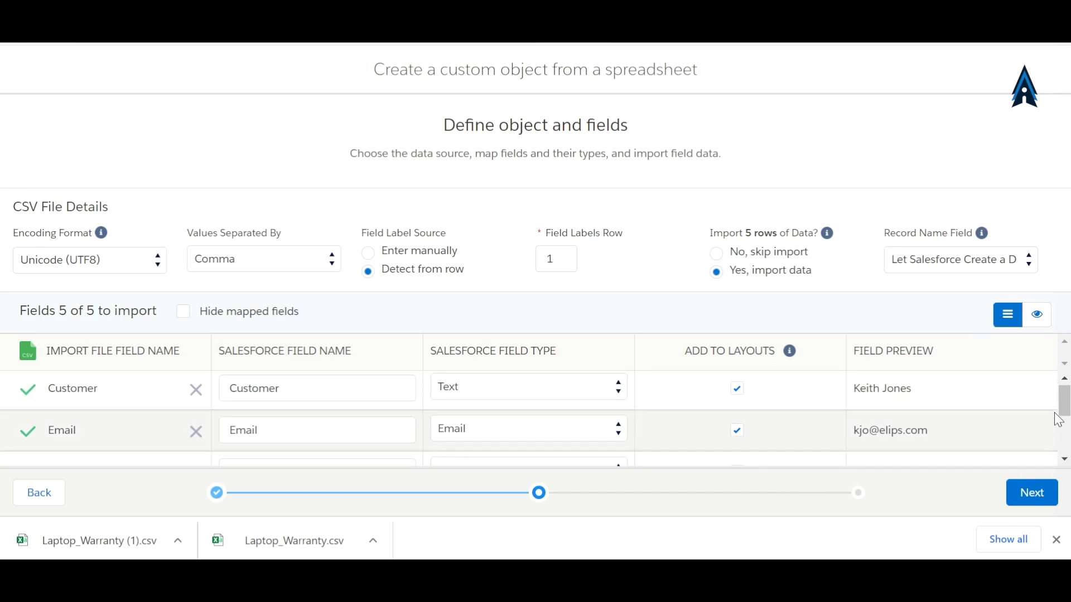
pyautogui.moveTo(1065, 413); pyautogui.dragTo(1065, 452)
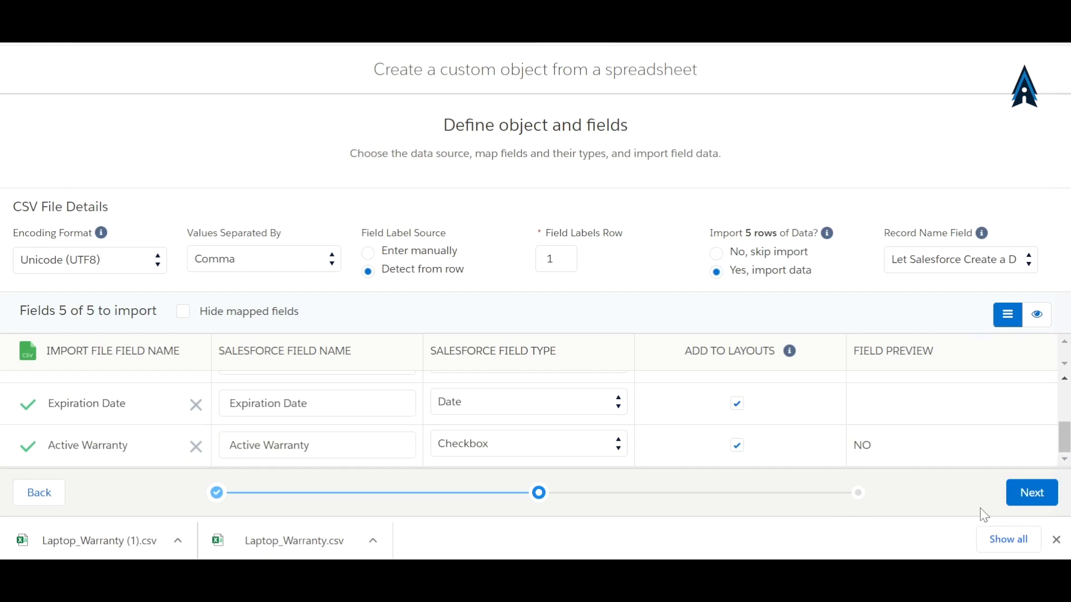
pyautogui.click(1039, 494)
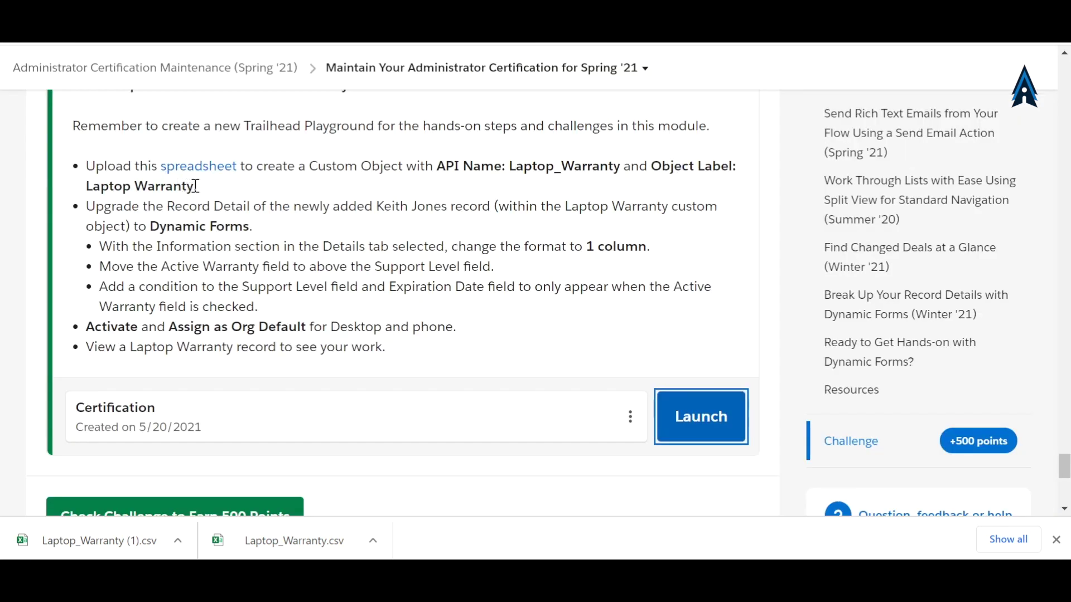
# Step: Copy the object label from the challenge instructions and set the new object's Label to Laptop Warranty
pyautogui.moveTo(196, 186); pyautogui.dragTo(88, 197)
pyautogui.hotkey('ctrl', 'c')
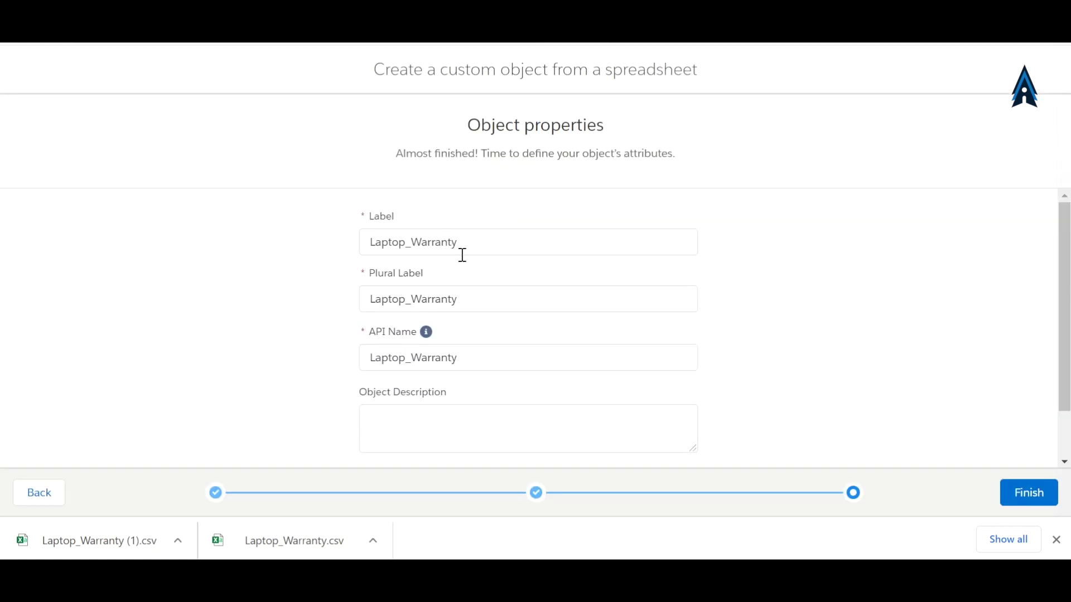
pyautogui.moveTo(465, 244); pyautogui.dragTo(367, 251)
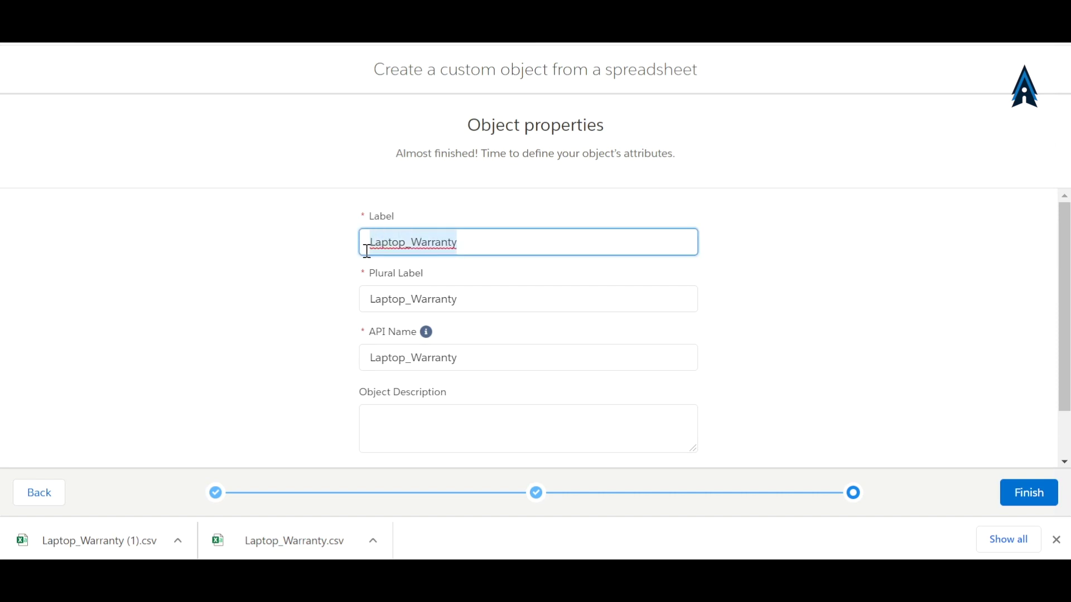
pyautogui.hotkey('ctrl', 'v')
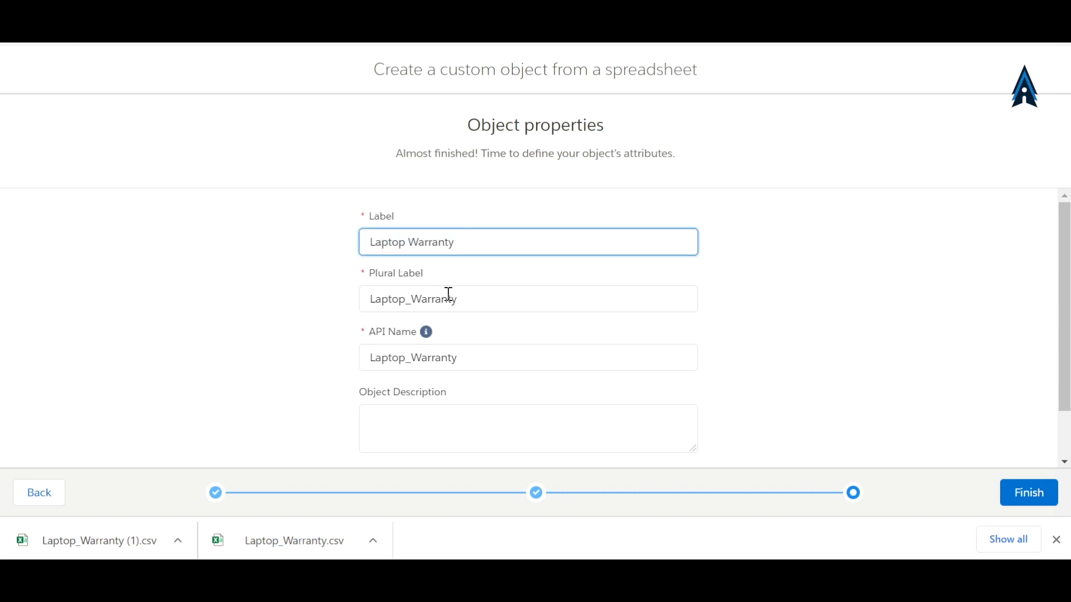
# Step: Set the object's Plural Label to Laptop Warranties
pyautogui.click(472, 303)
pyautogui.press('BackSpace')
pyautogui.press('BackSpace')
pyautogui.press('BackSpace')
pyautogui.press('BackSpace')
pyautogui.press('BackSpace')
pyautogui.press('BackSpace')
pyautogui.press('BackSpace')
pyautogui.press('BackSpace')
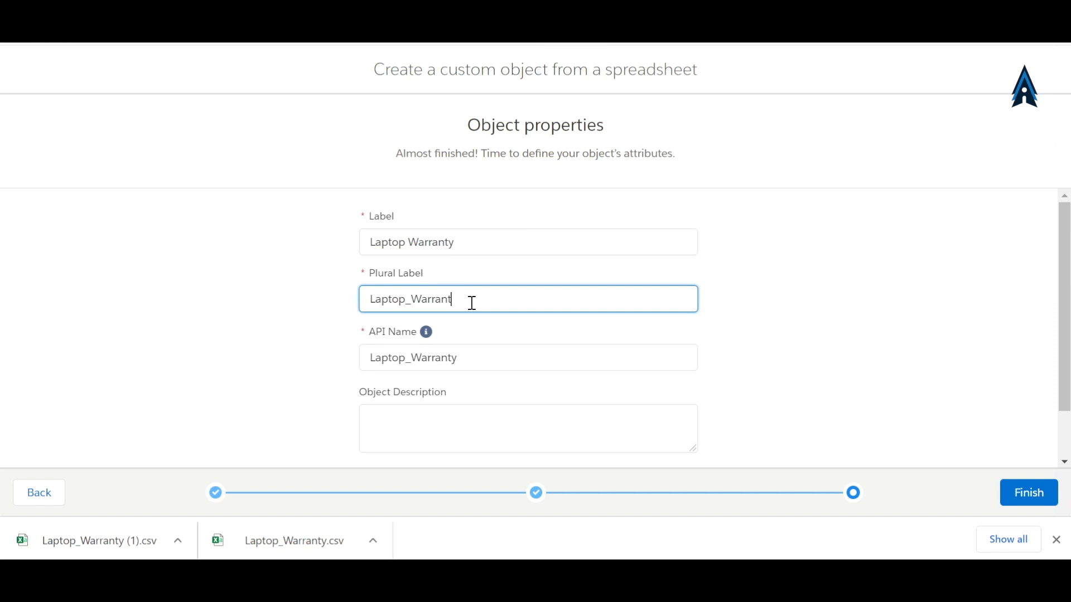
pyautogui.press('BackSpace')
pyautogui.press('BackSpace')
pyautogui.press('BackSpace')
pyautogui.press('BackSpace')
pyautogui.press('BackSpace')
pyautogui.press('BackSpace')
pyautogui.press('BackSpace')
pyautogui.hotkey('ctrl', 'v')
pyautogui.press('BackSpace')
pyautogui.write('ies')
# Step: Check the API Name Laptop_Warranty against the challenge instructions and finish creating the custom object
pyautogui.click(461, 359)
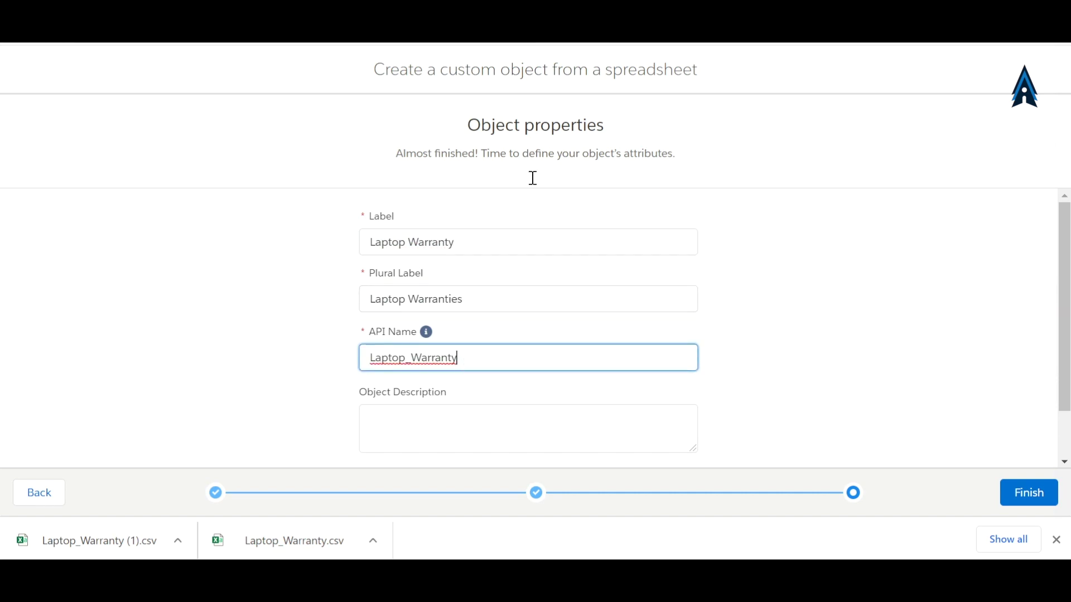
pyautogui.hotkey('ctrl', 'Tab')
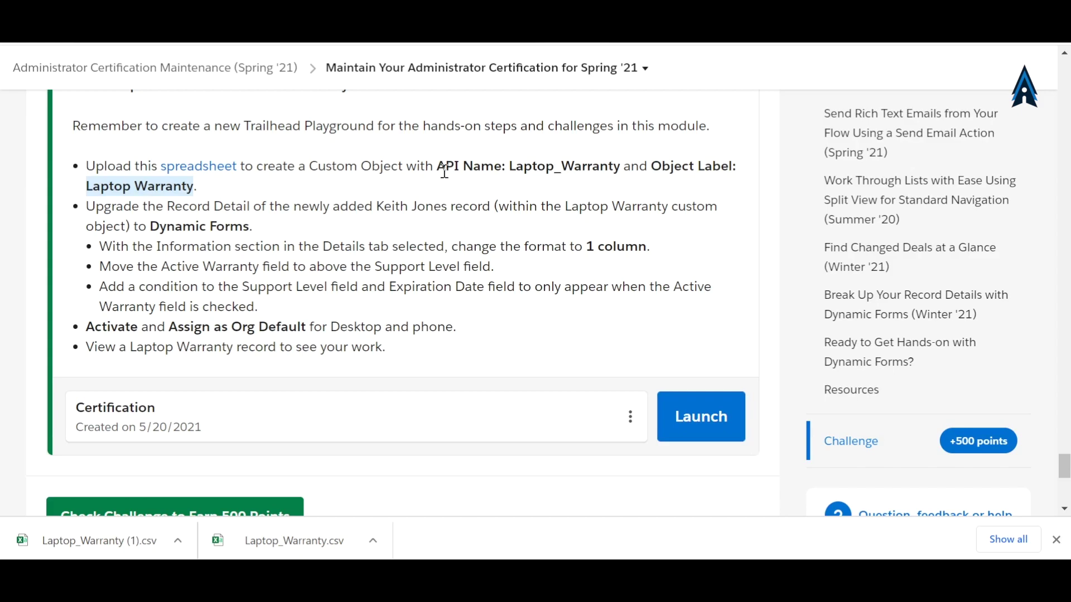
pyautogui.moveTo(623, 170); pyautogui.dragTo(512, 166)
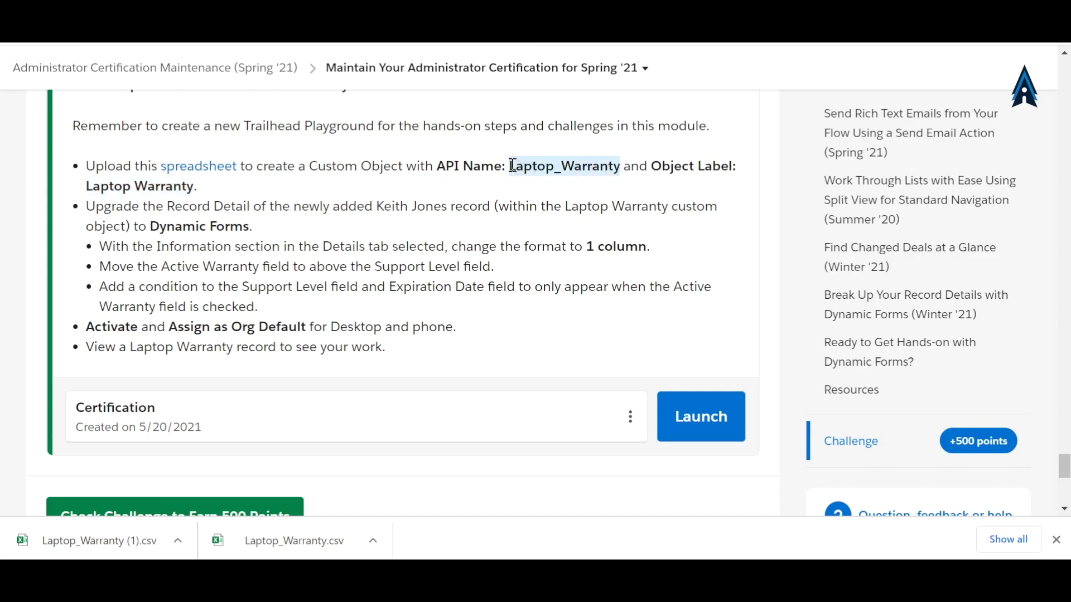
pyautogui.hotkey('ctrl', 'Tab')
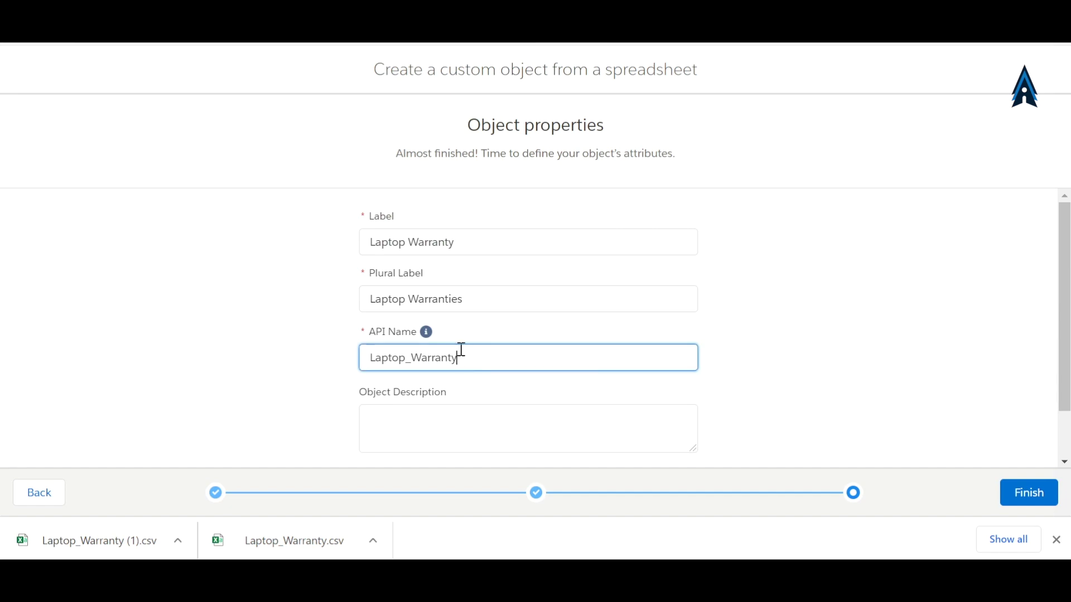
pyautogui.moveTo(454, 361); pyautogui.dragTo(367, 360)
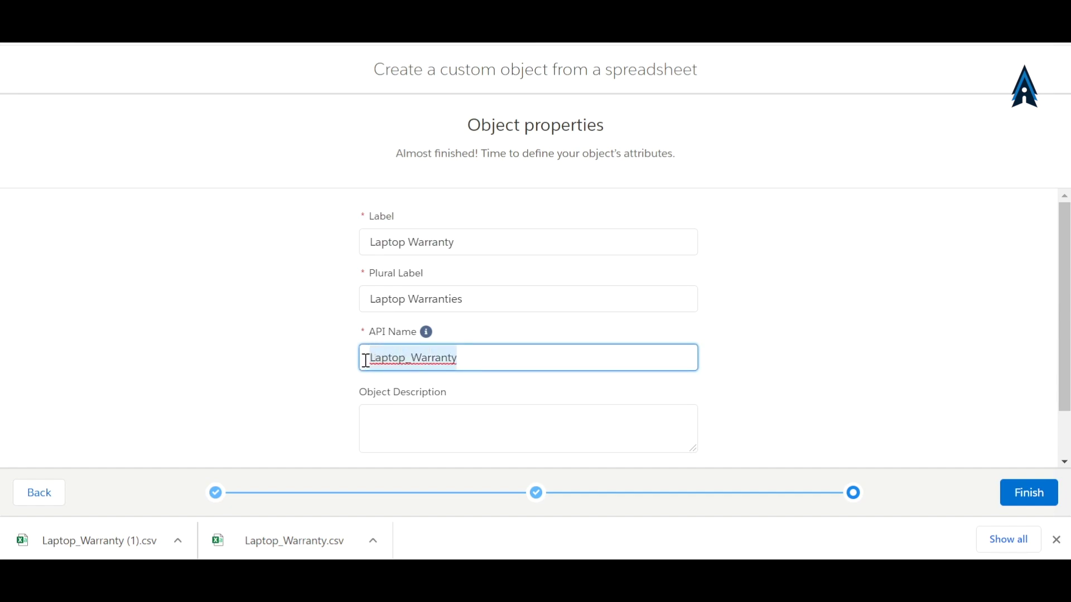
pyautogui.press('Right')
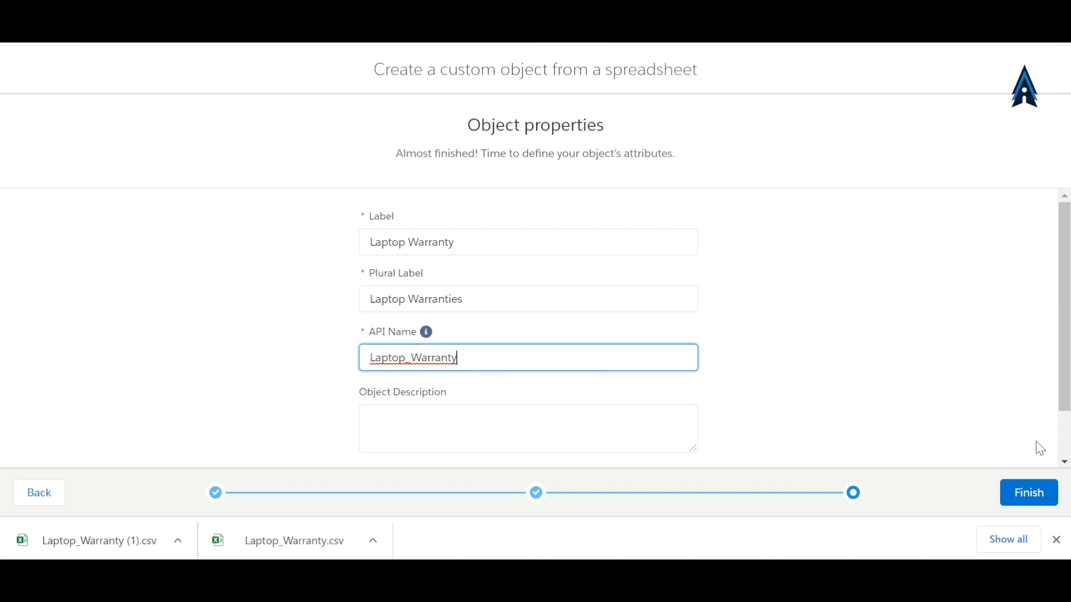
pyautogui.moveTo(1065, 401); pyautogui.dragTo(1062, 453)
pyautogui.click(1031, 499)
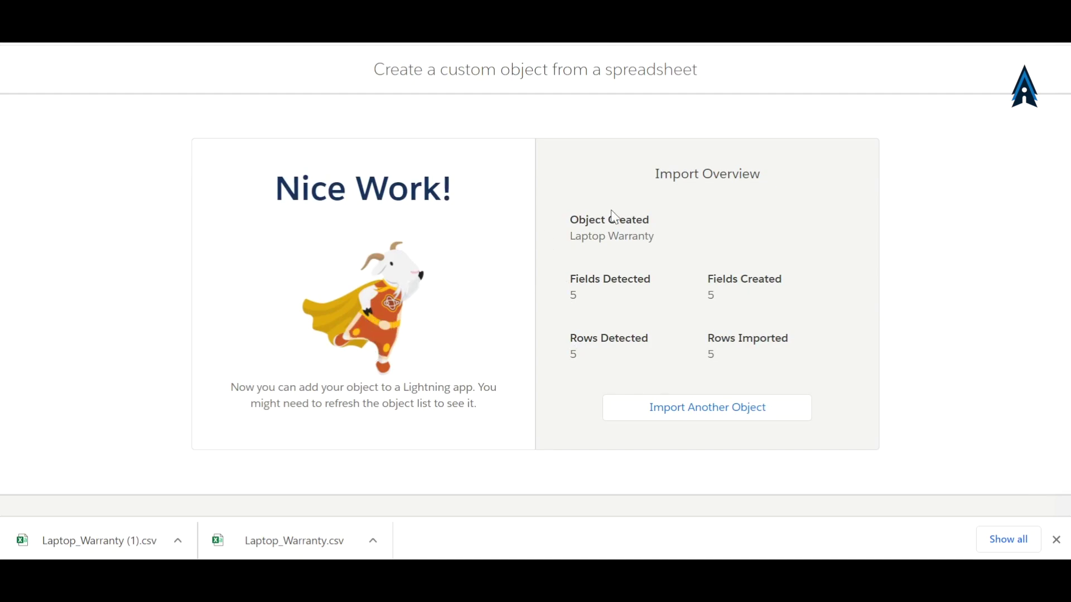
# Step: Return to the playground's Salesforce Setup, search the App Launcher for "lap" and open the Laptop Warranties item
pyautogui.hotkey('ctrl', 'Tab')
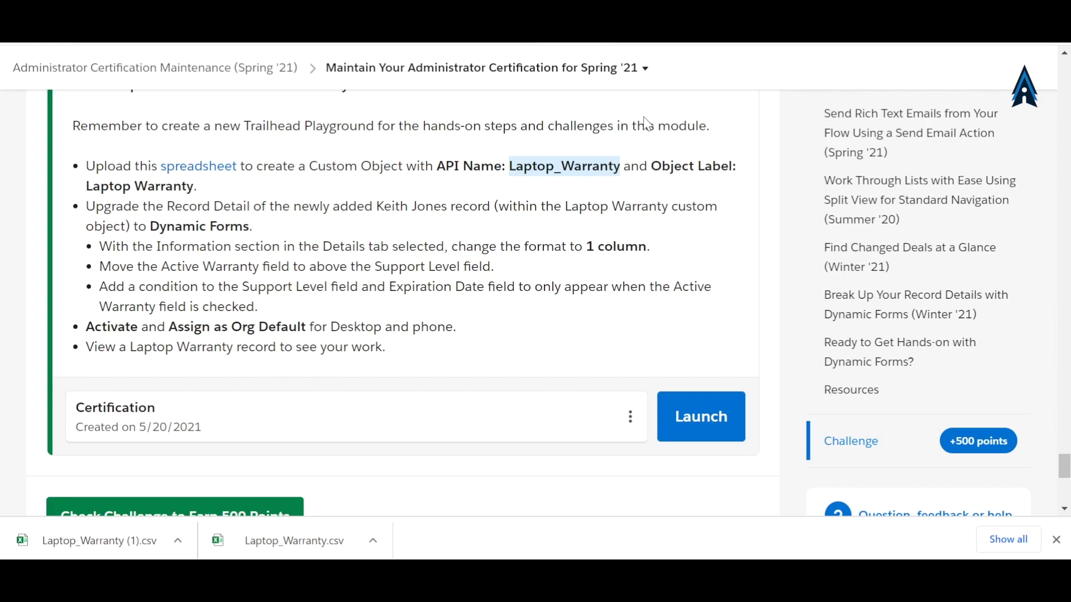
pyautogui.hotkey('ctrl', 'Tab')
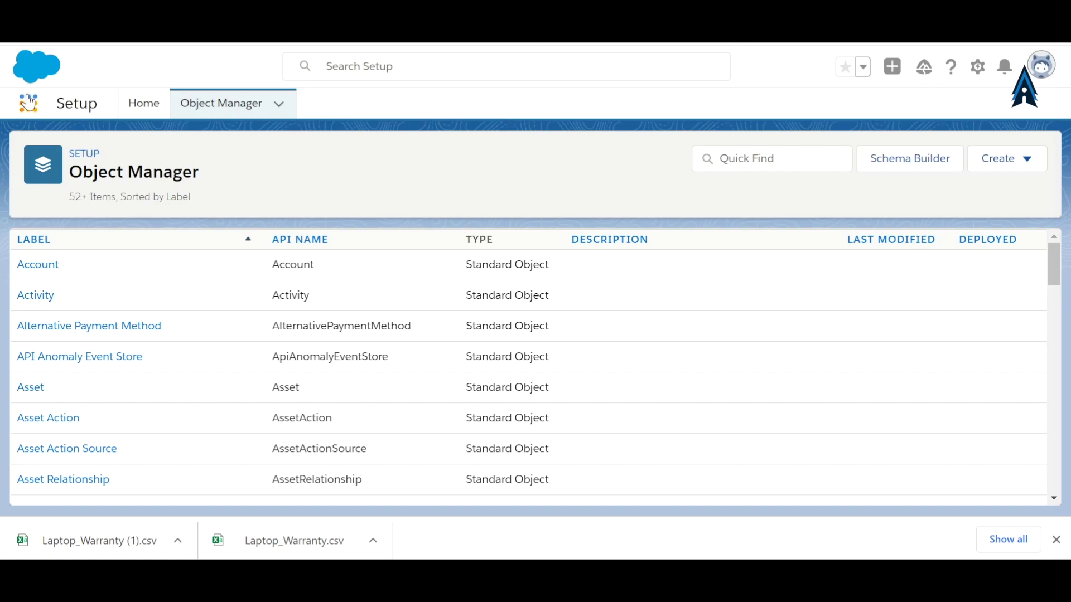
pyautogui.click(35, 116)
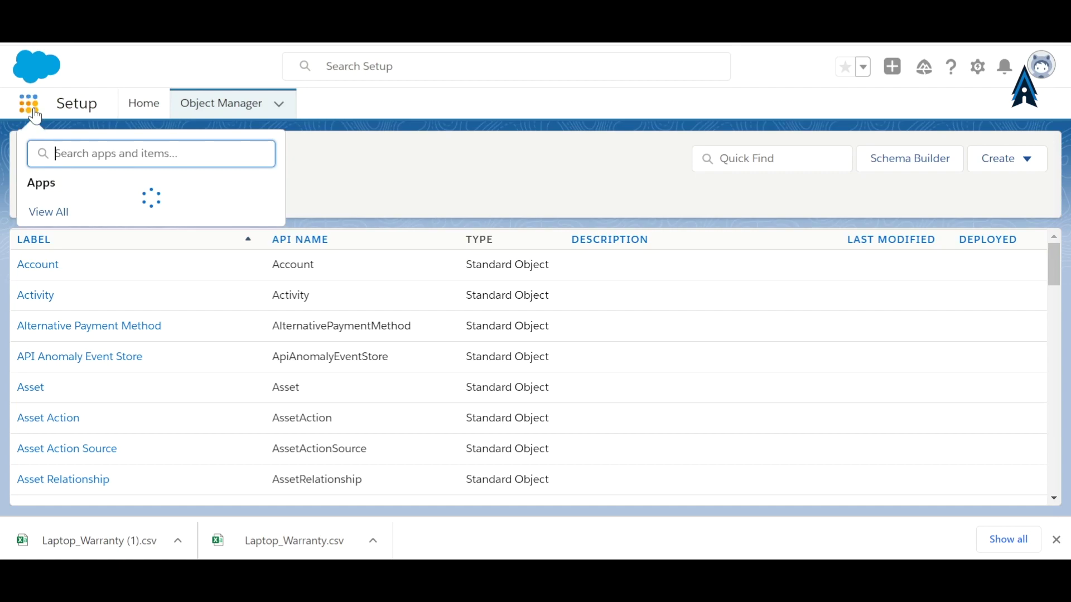
pyautogui.write('lap')
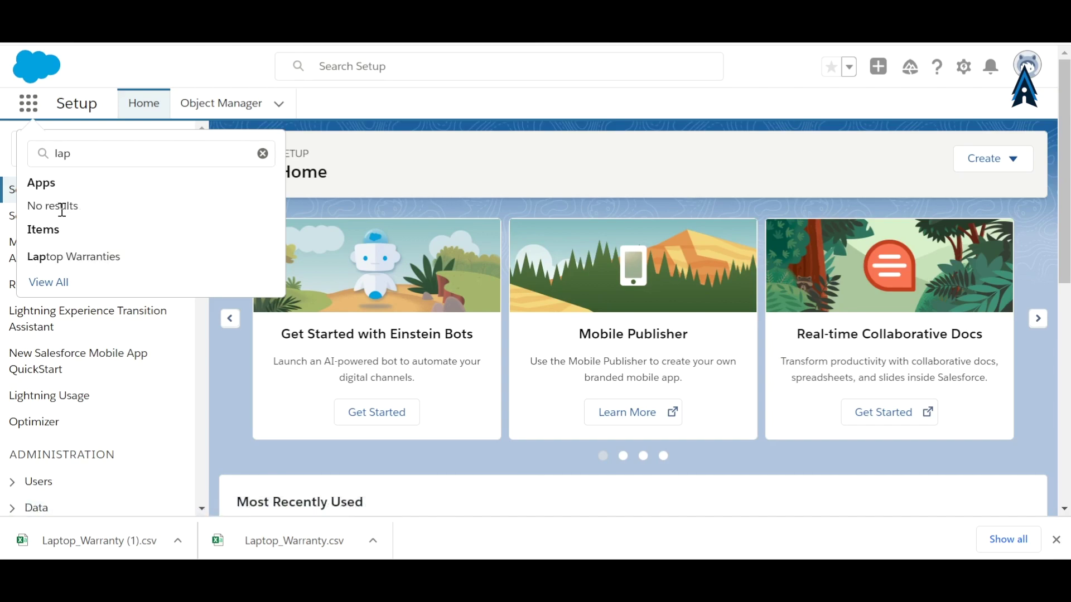
pyautogui.click(75, 259)
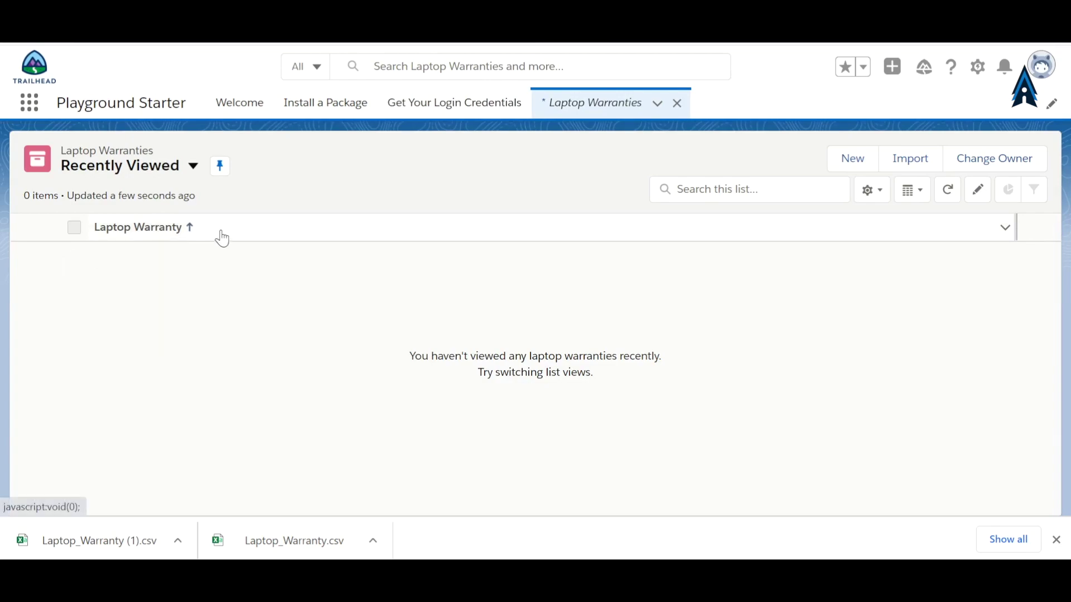
# Step: Switch the Laptop Warranties list view to All Records and open the first record in the list
pyautogui.click(190, 175)
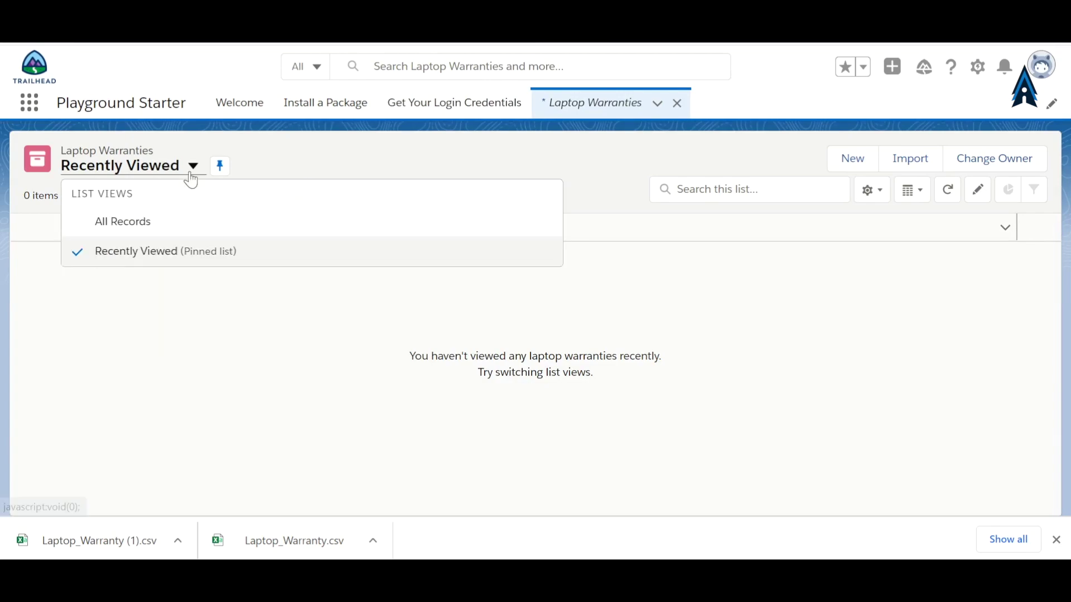
pyautogui.click(136, 238)
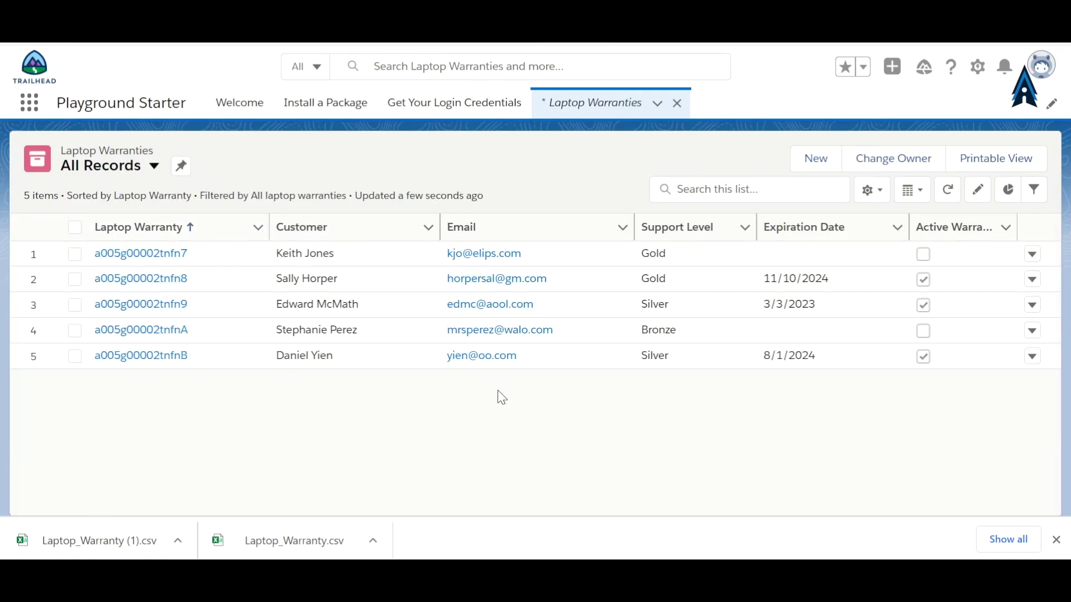
pyautogui.click(171, 256)
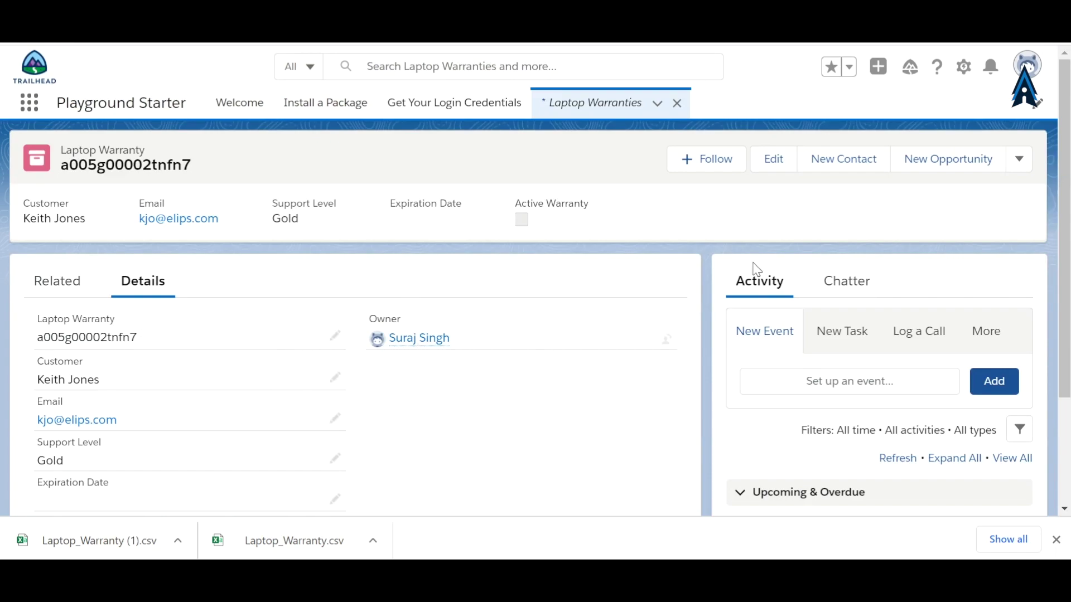
# Step: Open the Laptop Warranty record page for editing in Lightning App Builder and dismiss the walkthrough and Spring '21 pop-ups
pyautogui.click(964, 68)
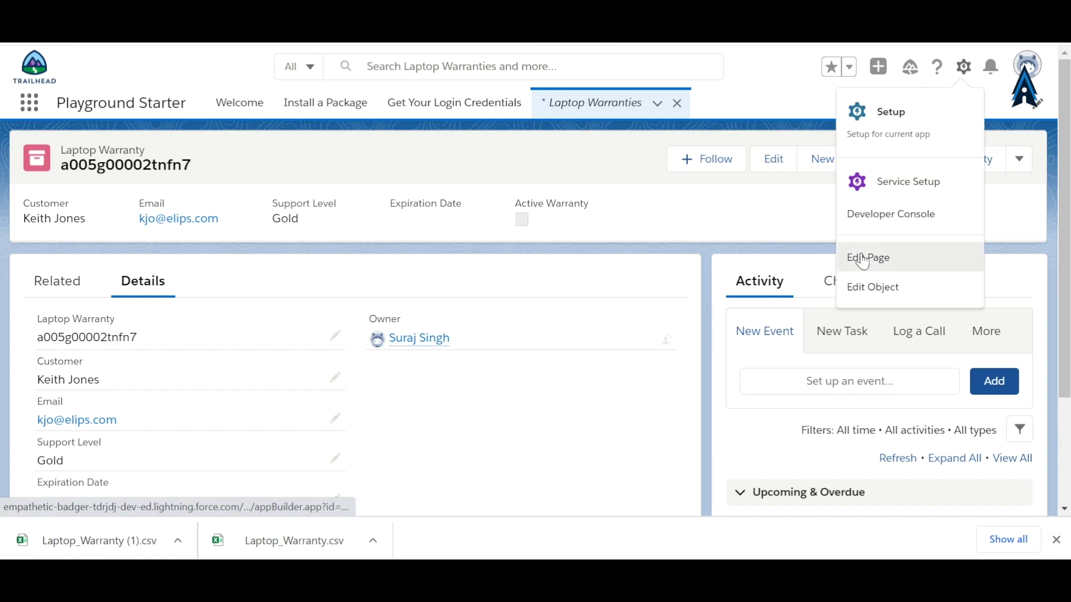
pyautogui.click(864, 258)
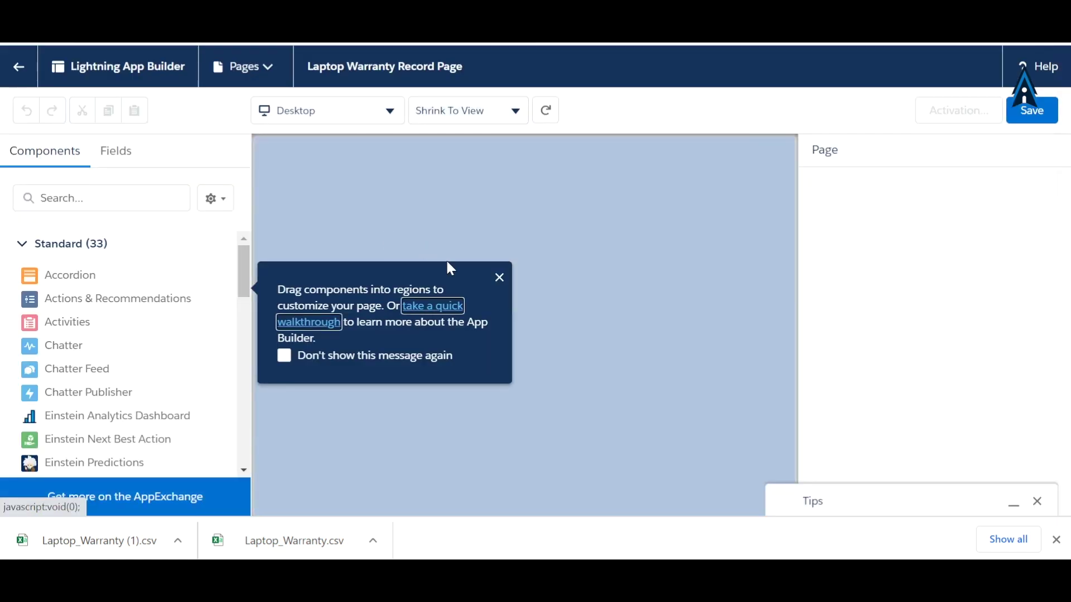
pyautogui.click(500, 278)
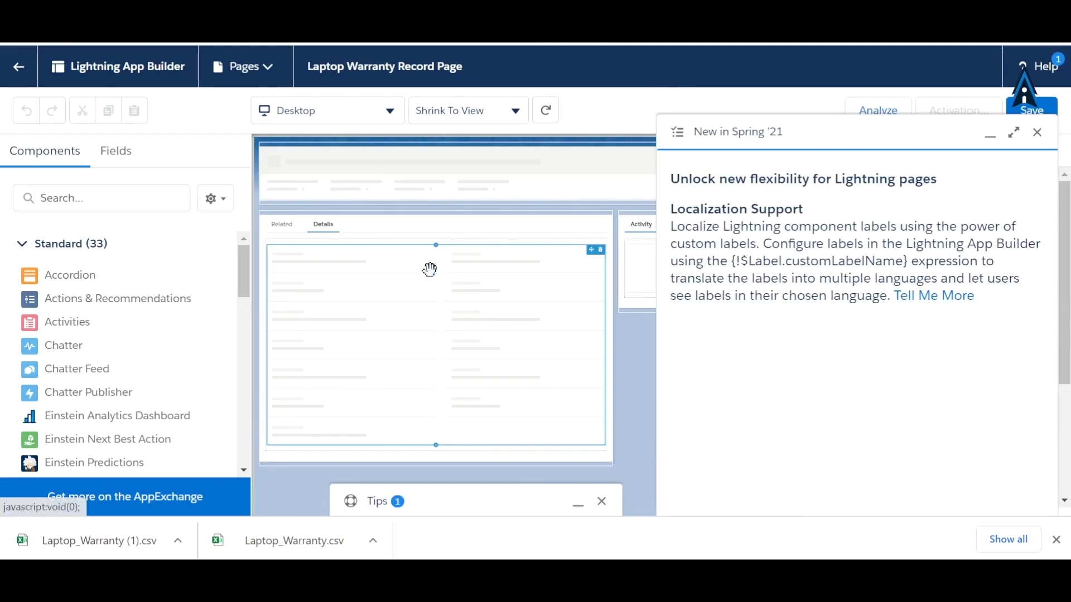
pyautogui.click(1035, 136)
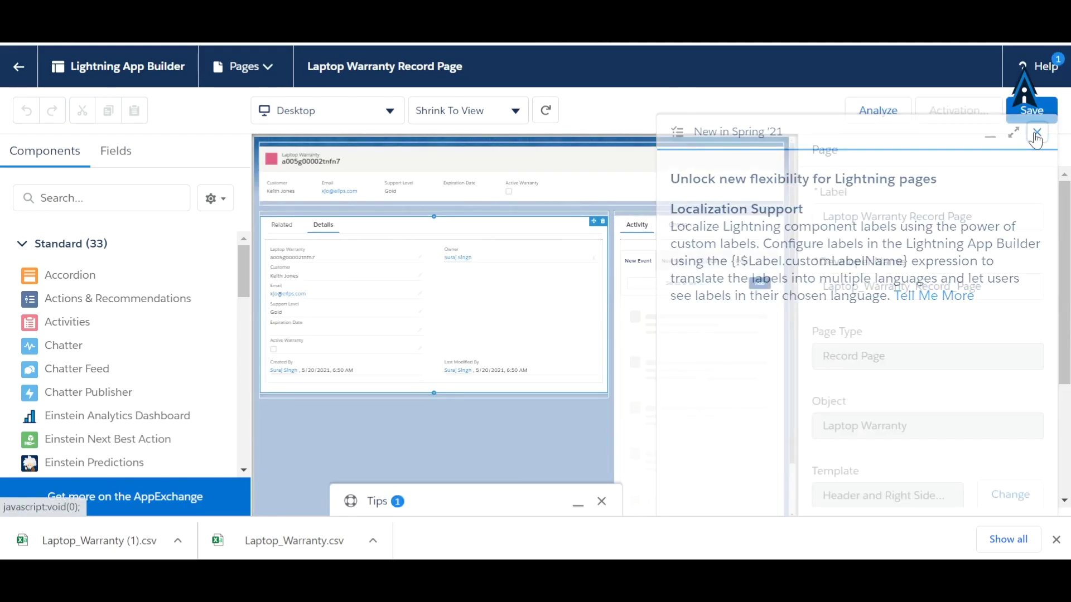
# Step: Upgrade the Record Detail component to Dynamic Forms, using Laptop Warranty Layout as the source with fields migrated into an Accordion
pyautogui.click(488, 298)
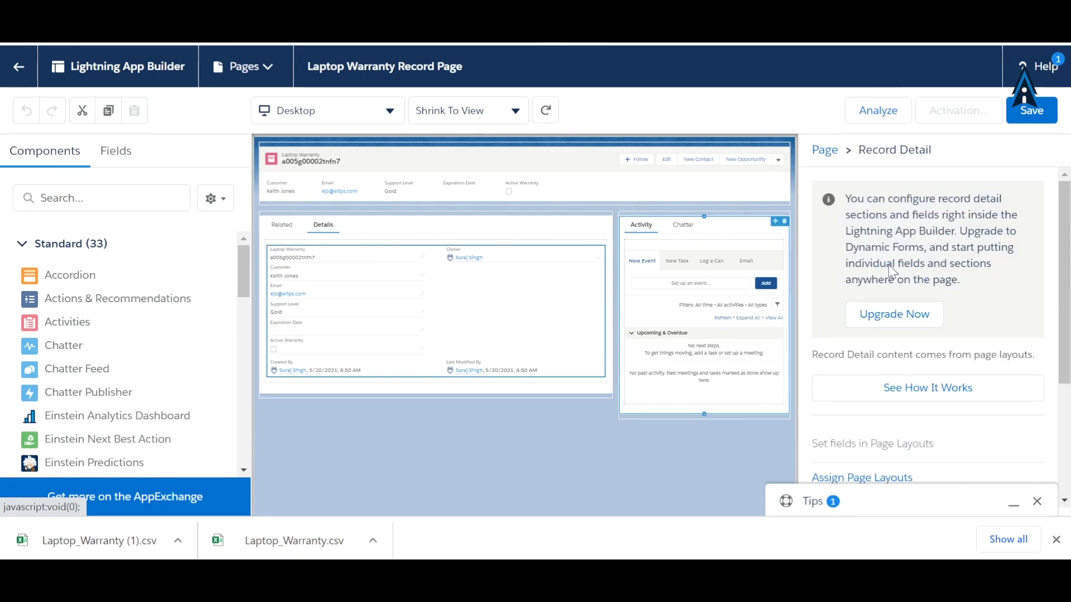
pyautogui.click(891, 323)
pyautogui.scroll(-3, 893, 318)
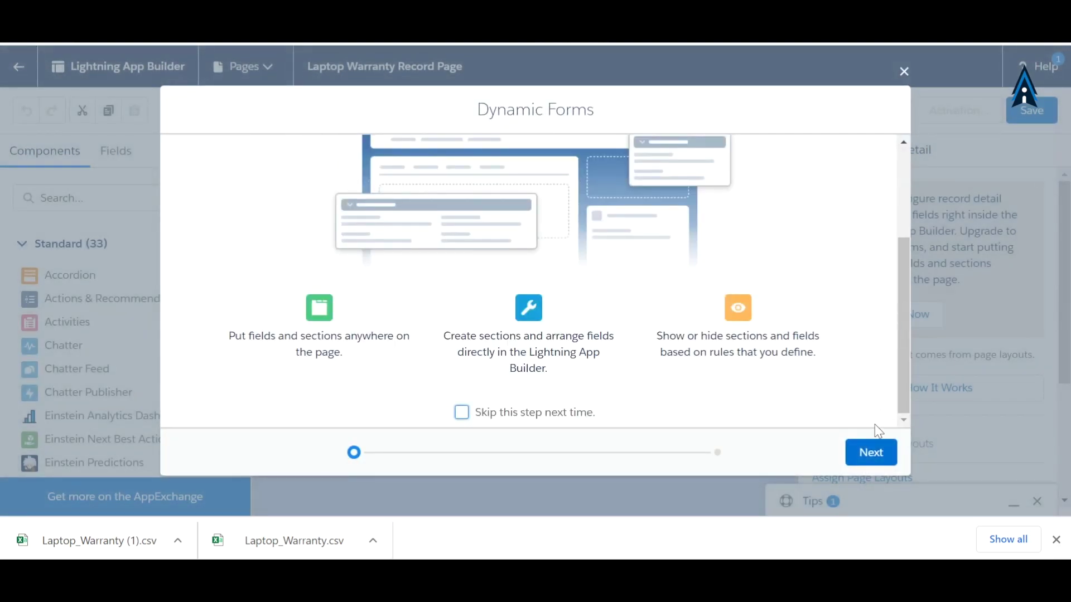
pyautogui.click(869, 457)
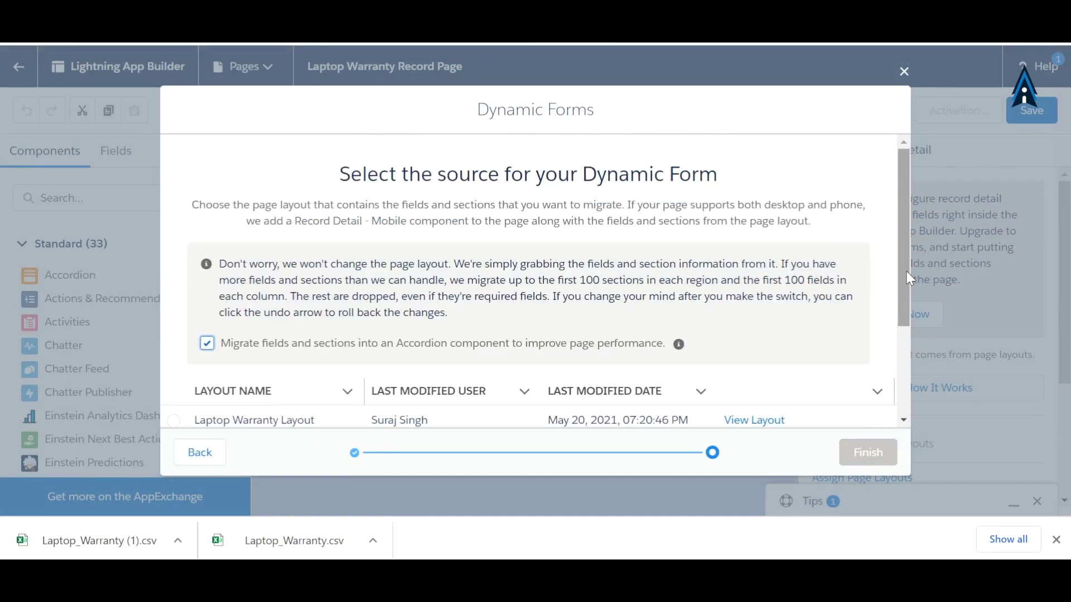
pyautogui.moveTo(899, 285); pyautogui.dragTo(898, 335)
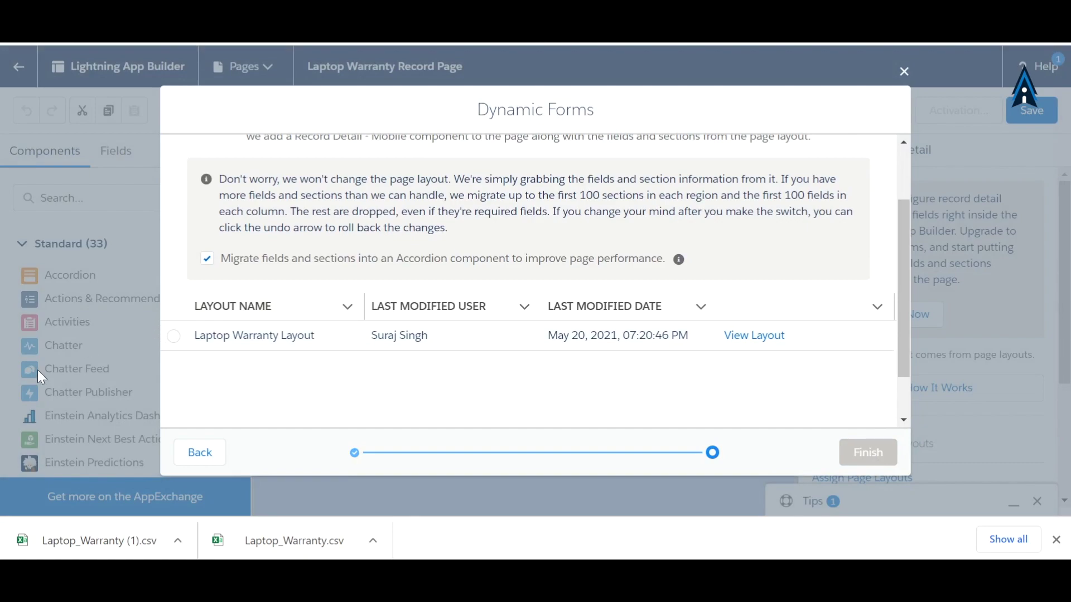
pyautogui.click(174, 336)
pyautogui.click(868, 454)
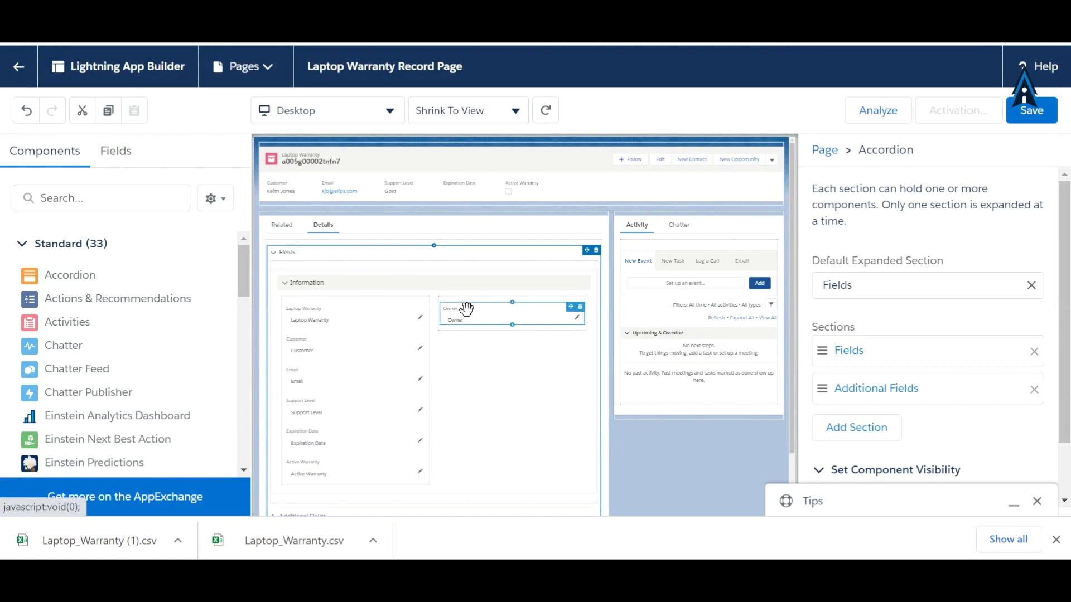
# Step: Move the Owner field between Customer and Email, and change the Information field section to 1 Column
pyautogui.moveTo(456, 325); pyautogui.dragTo(315, 353)
pyautogui.click(314, 352)
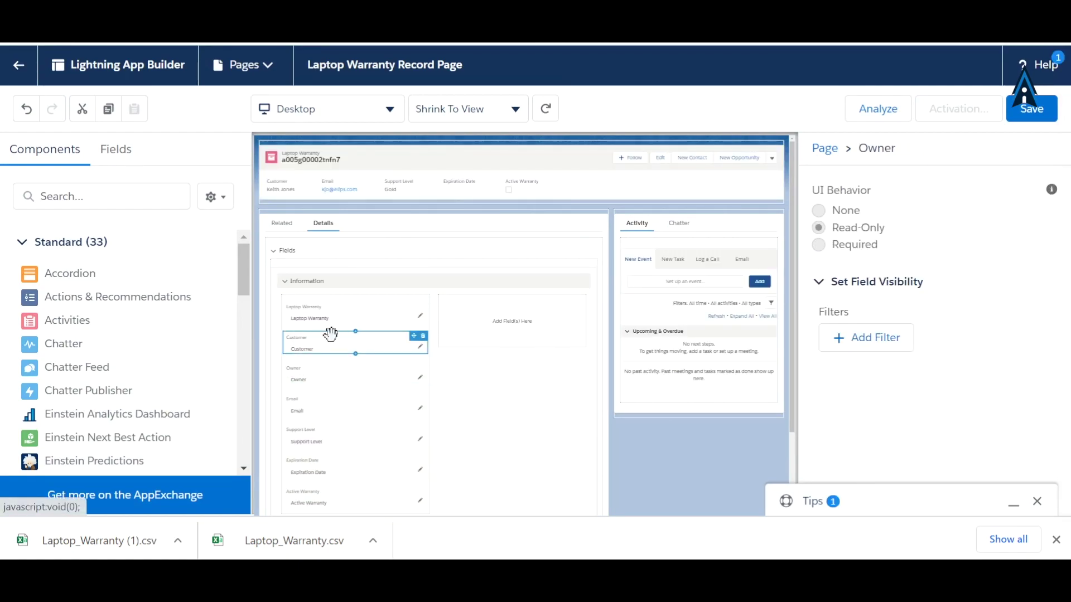
pyautogui.click(384, 300)
pyautogui.click(383, 283)
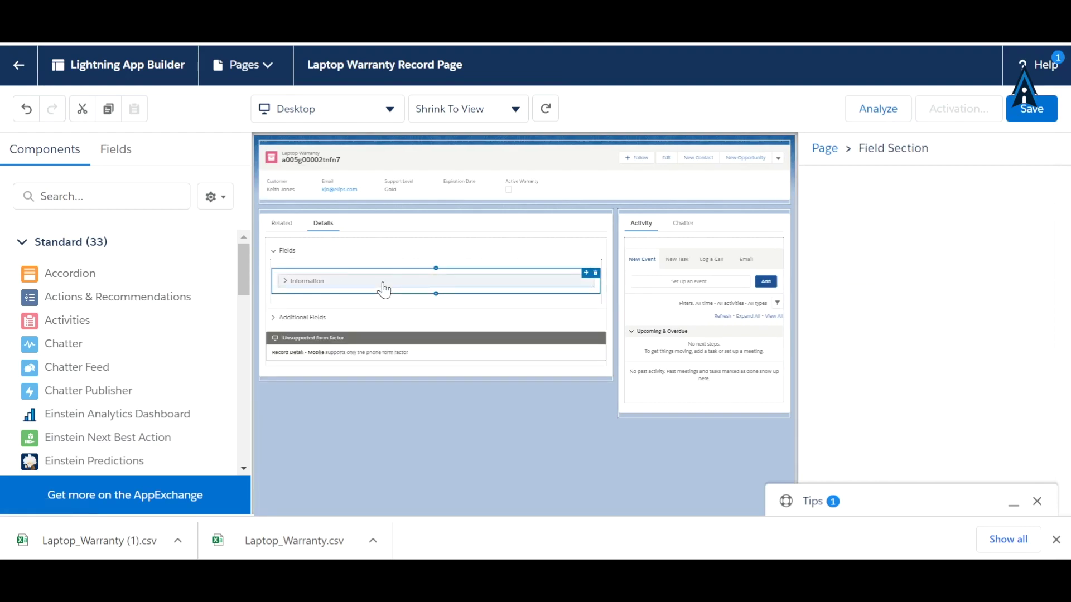
pyautogui.click(382, 284)
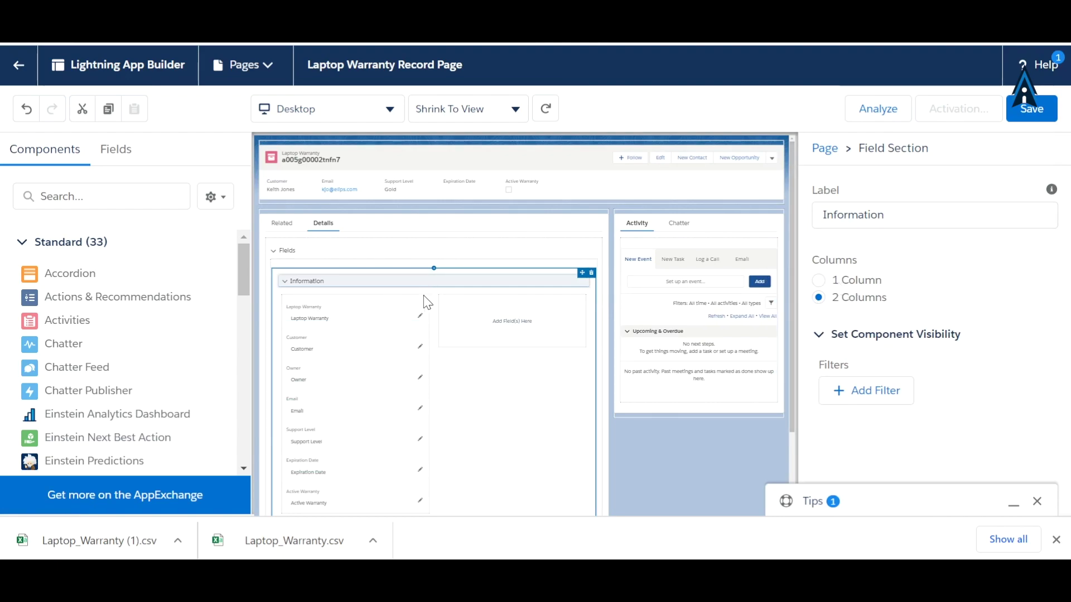
pyautogui.click(818, 281)
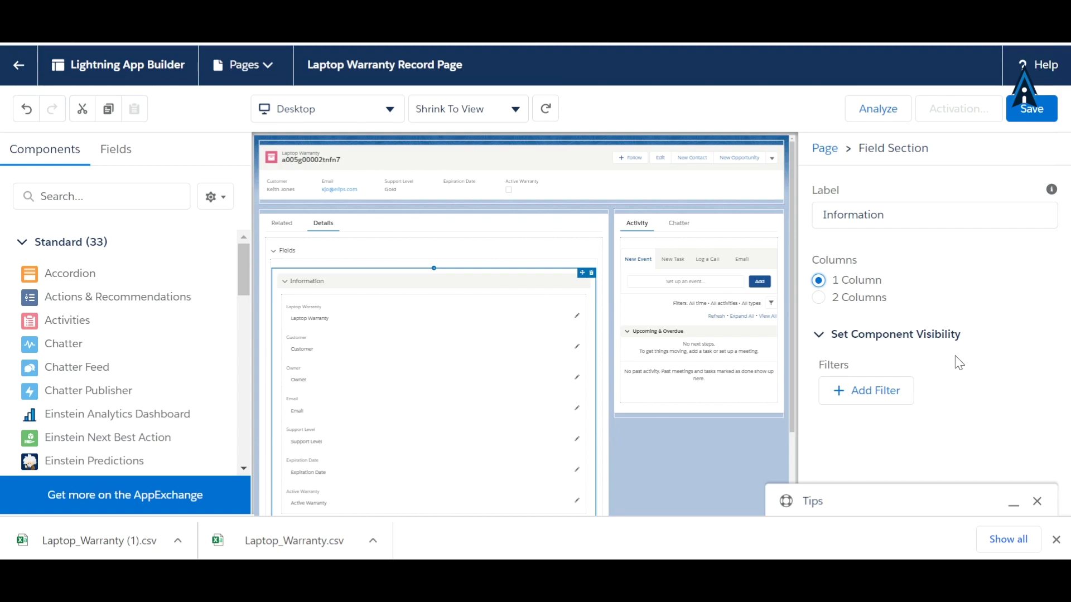
# Step: Check the challenge instructions on Trailhead, then move the Active Warranty field directly above Support Level in the Information section
pyautogui.hotkey('ctrl', 'Tab')
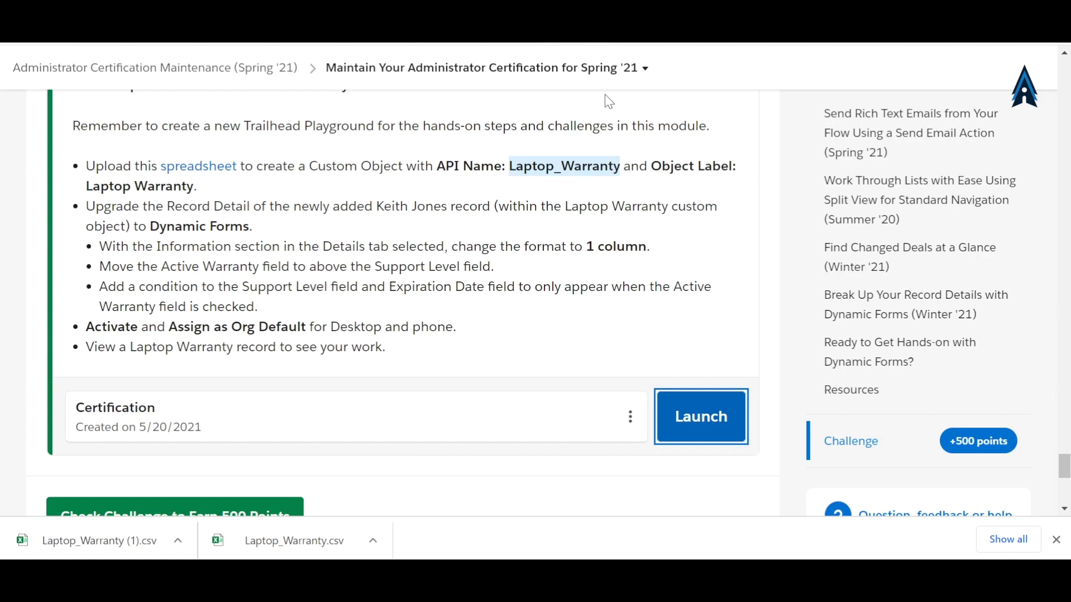
pyautogui.hotkey('ctrl', 'Tab')
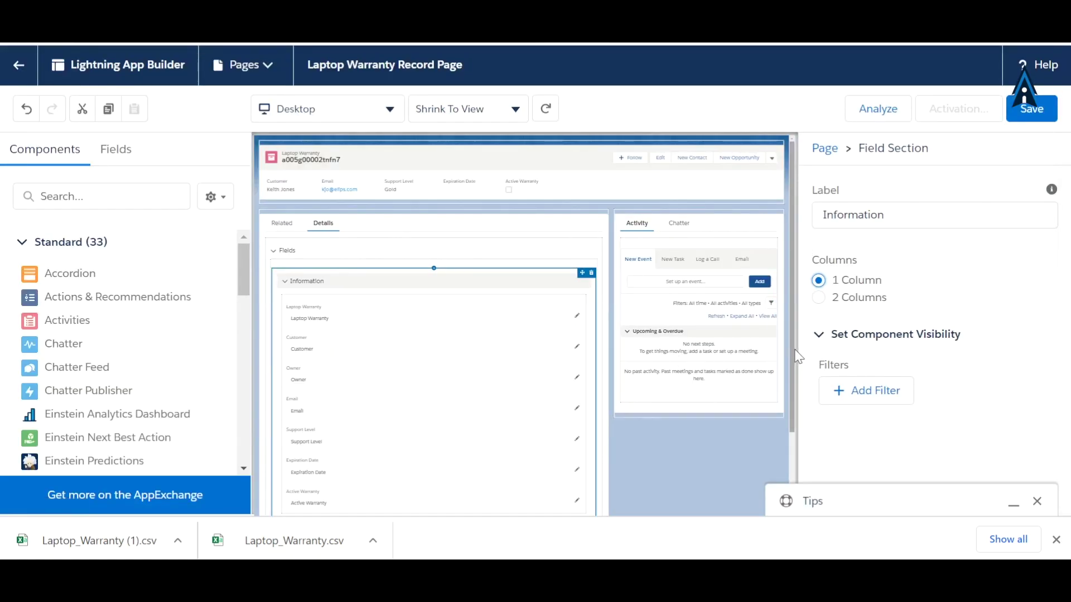
pyautogui.scroll(-2, 796, 358)
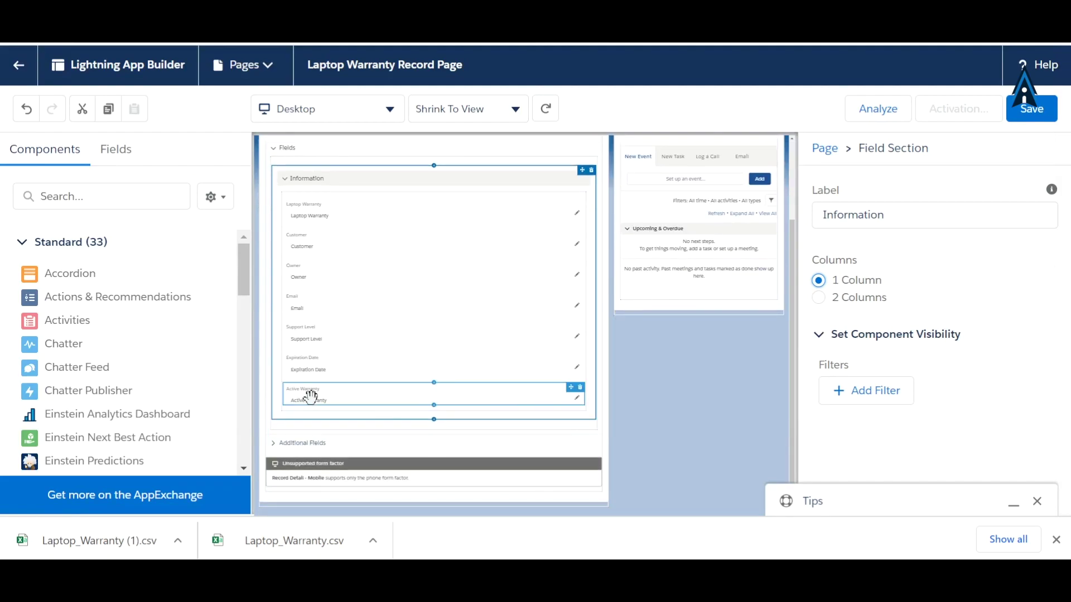
pyautogui.moveTo(308, 396); pyautogui.dragTo(299, 312)
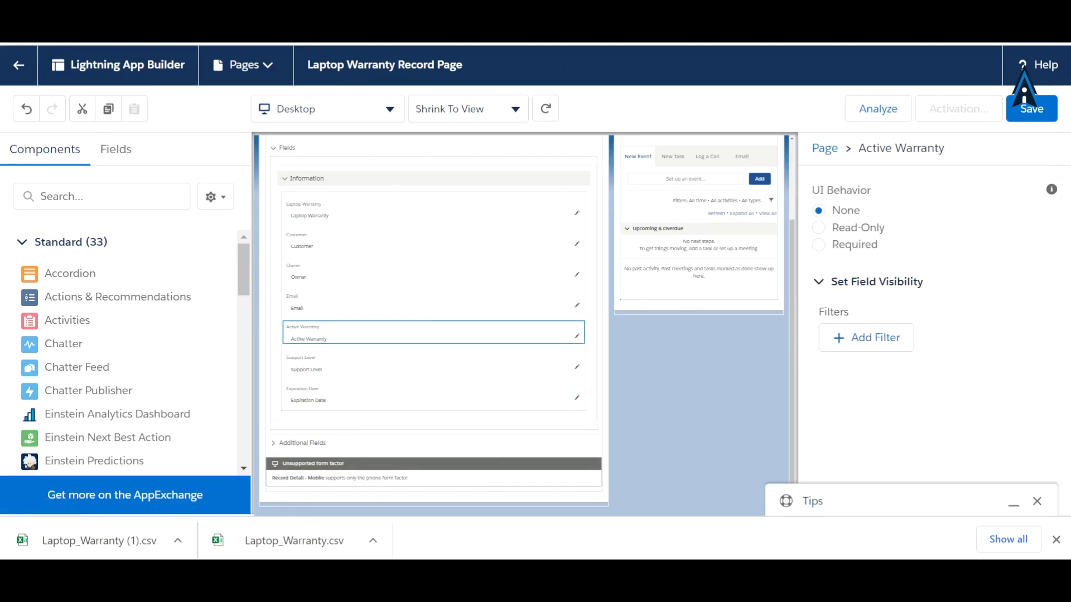
# Step: Add an Advanced visibility filter to the Support Level field so it shows only when Record > Active Warranty equals True
pyautogui.hotkey('ctrl', 'Tab')
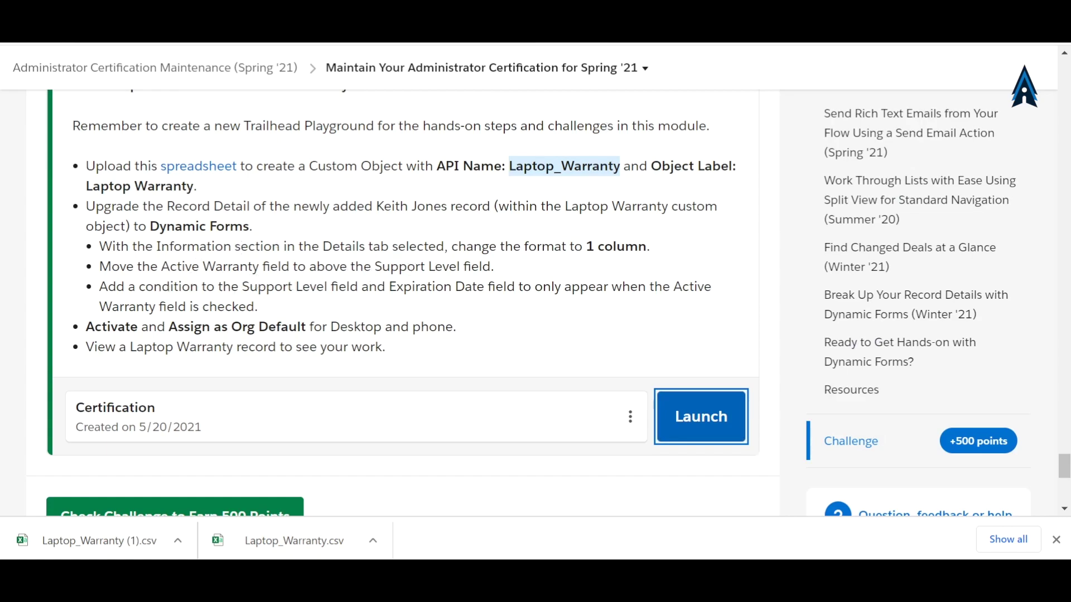
pyautogui.hotkey('ctrl', 'shift', 'Tab')
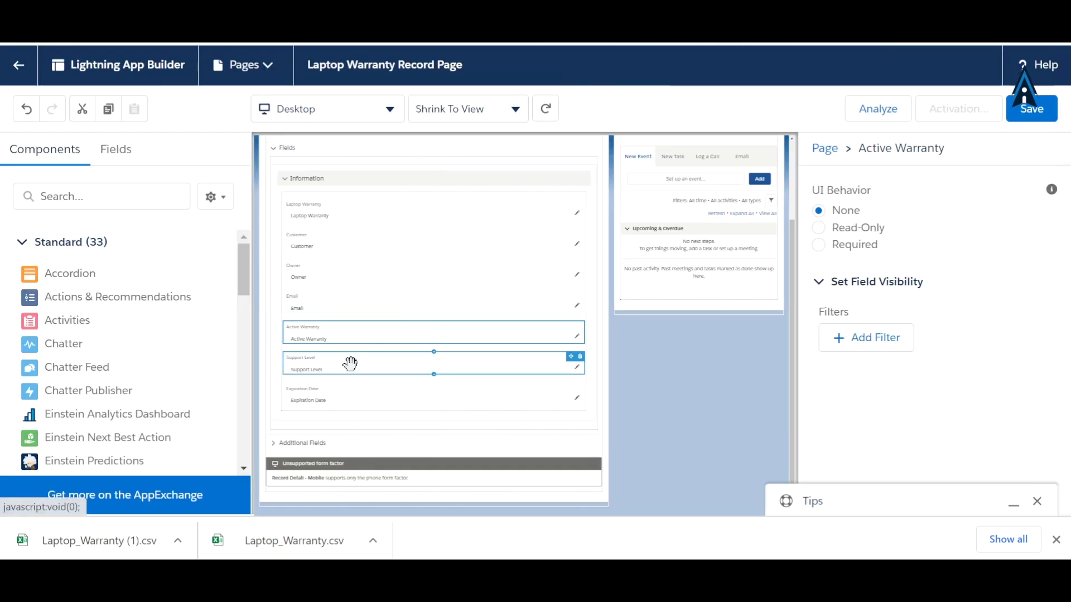
pyautogui.click(350, 364)
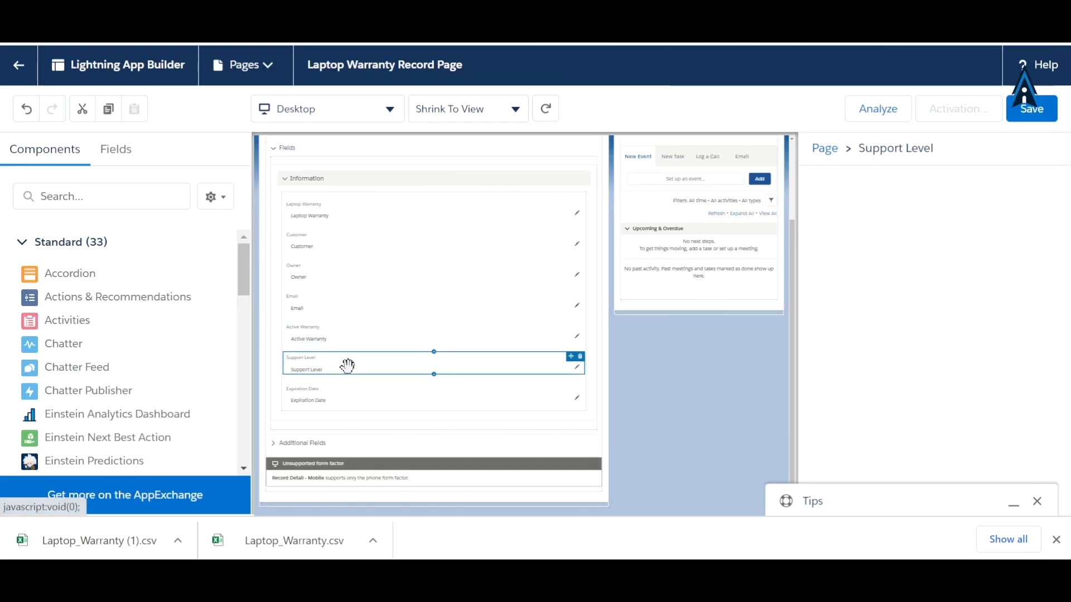
pyautogui.click(866, 337)
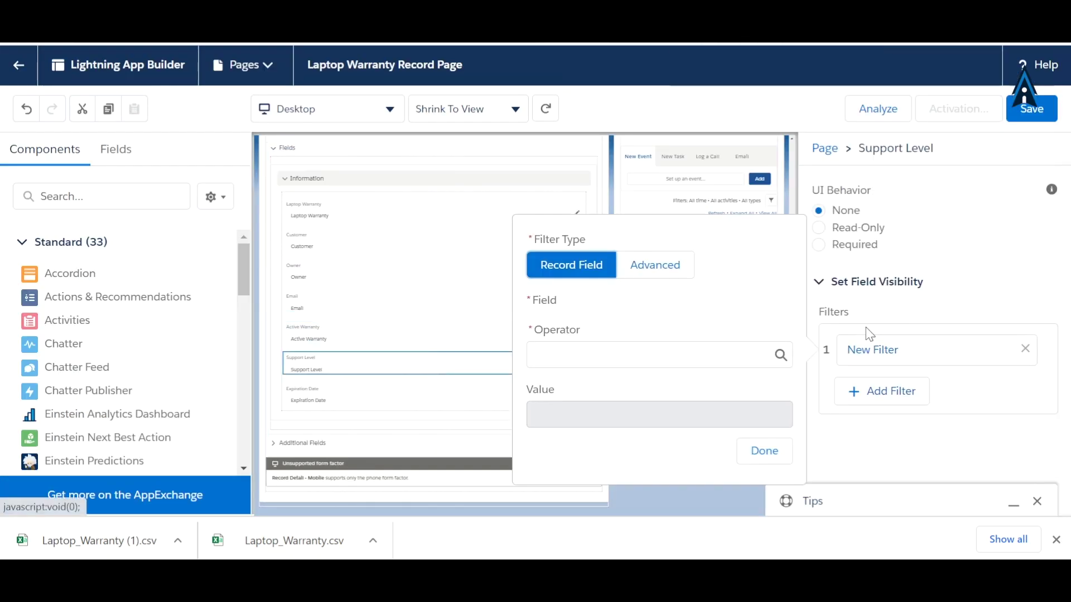
pyautogui.click(680, 273)
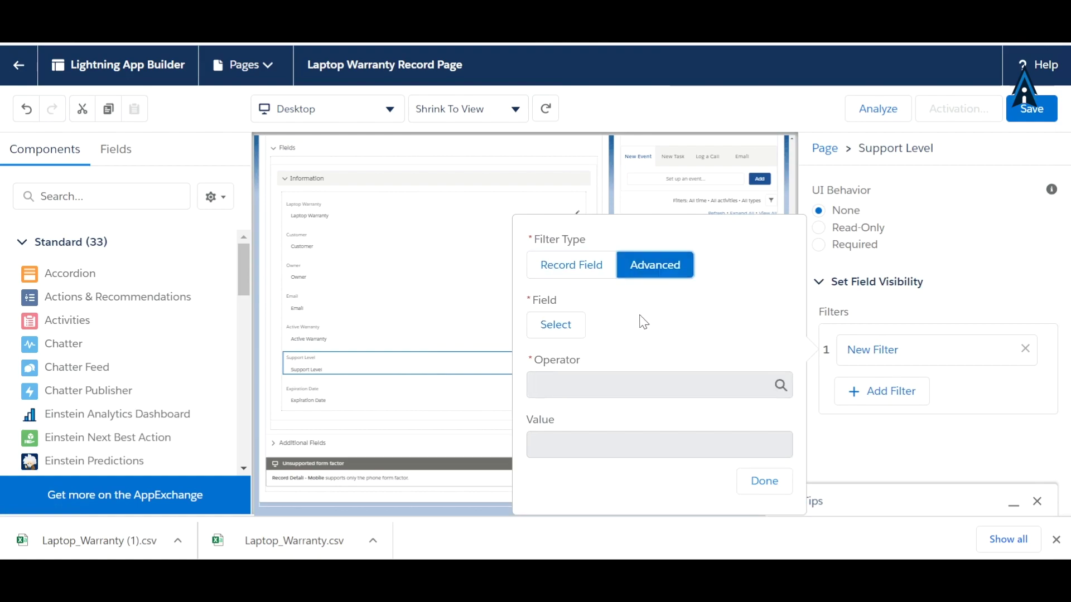
pyautogui.click(565, 333)
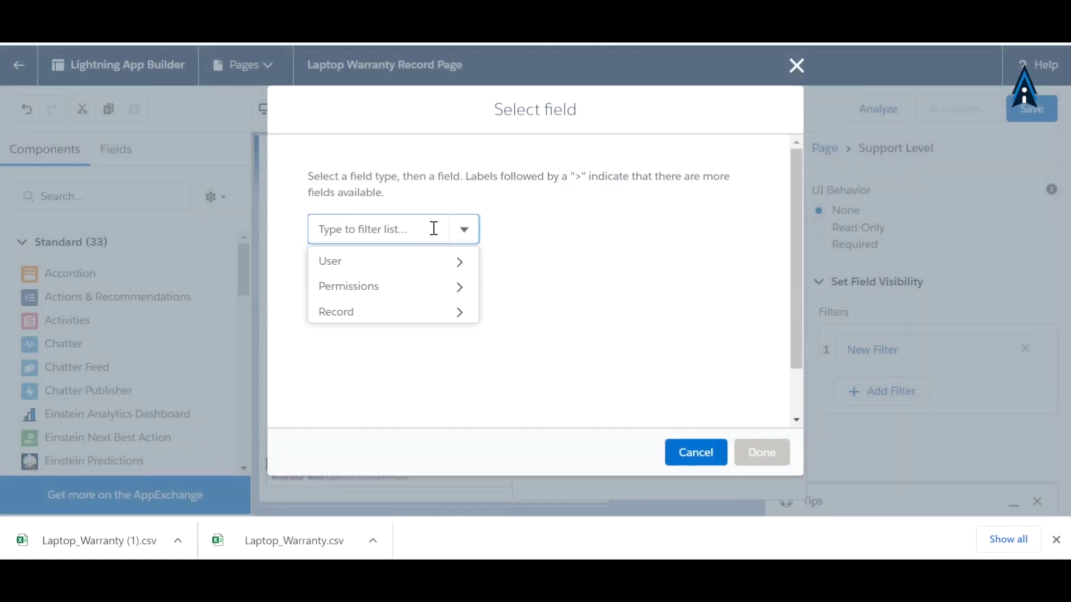
pyautogui.click(363, 312)
pyautogui.click(480, 236)
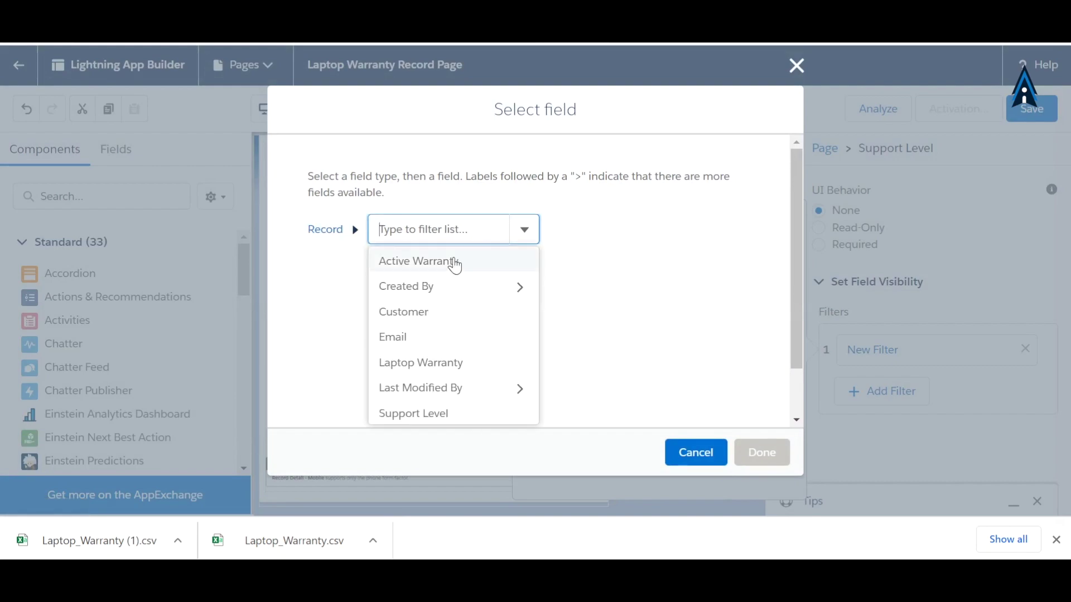
pyautogui.click(434, 267)
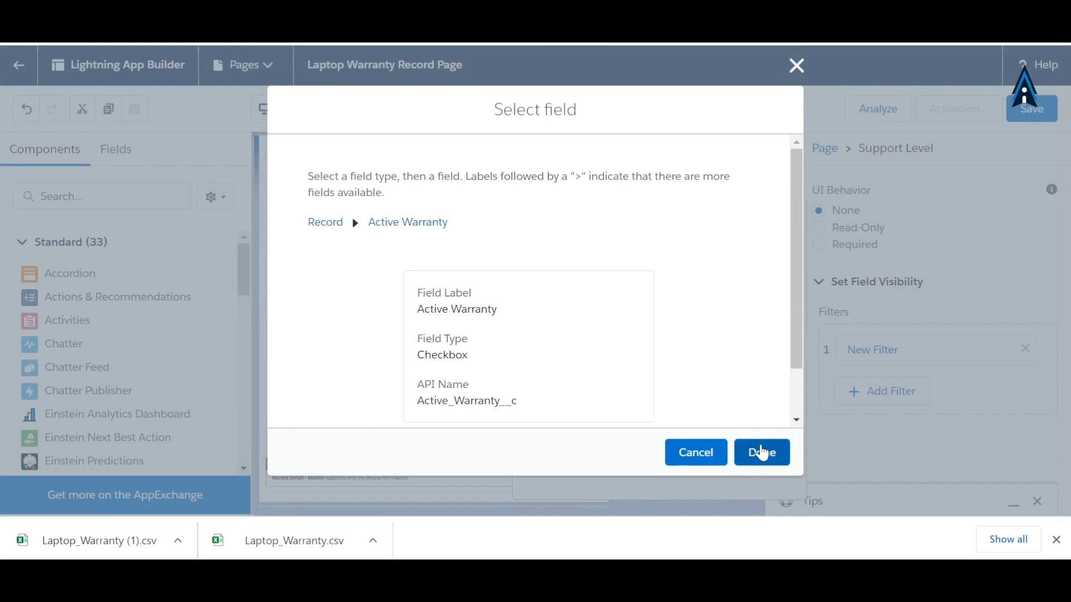
pyautogui.click(769, 451)
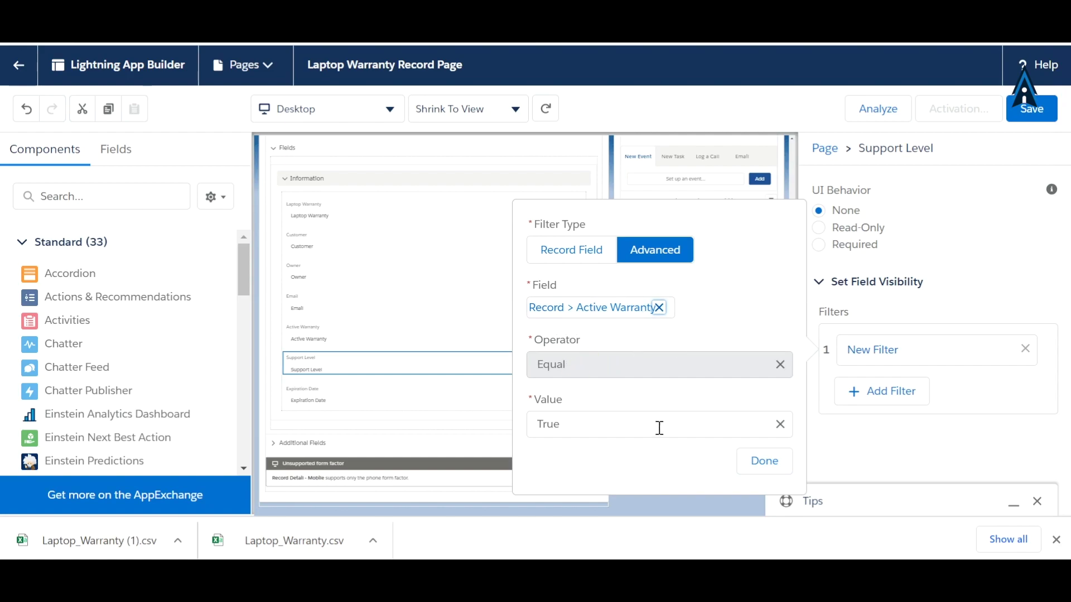
pyautogui.click(756, 469)
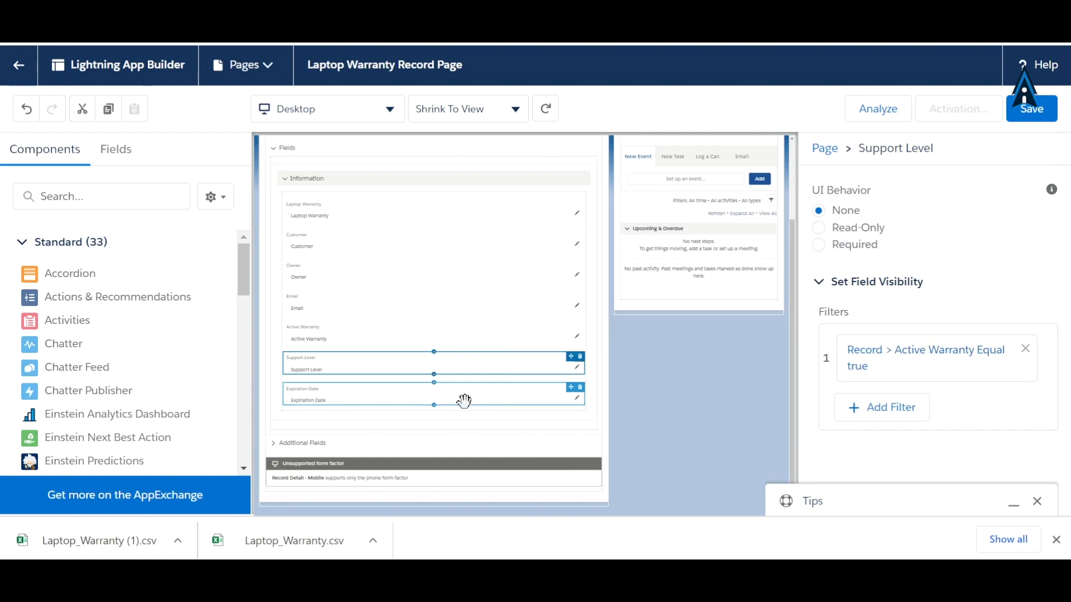
# Step: Add a Record Field visibility filter to the Expiration Date field with Active Warranty Equal True
pyautogui.click(475, 401)
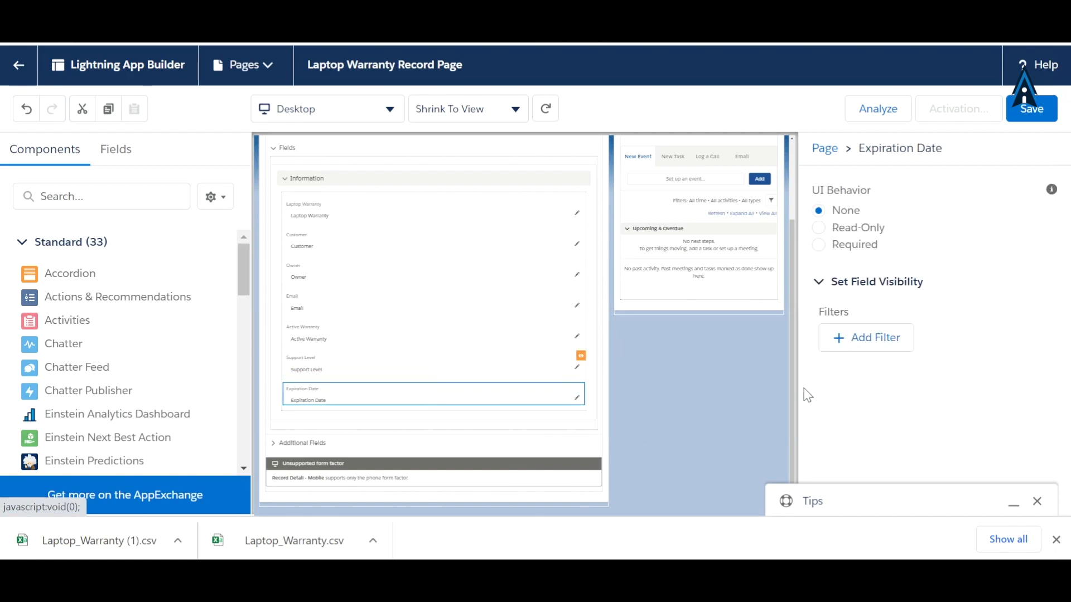
pyautogui.click(840, 340)
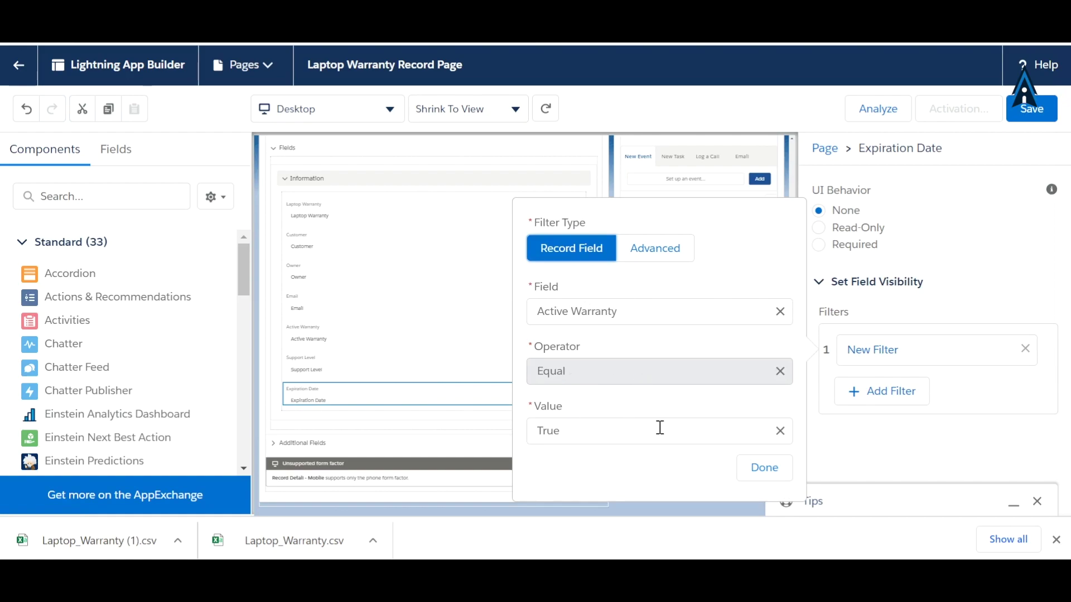
pyautogui.click(761, 470)
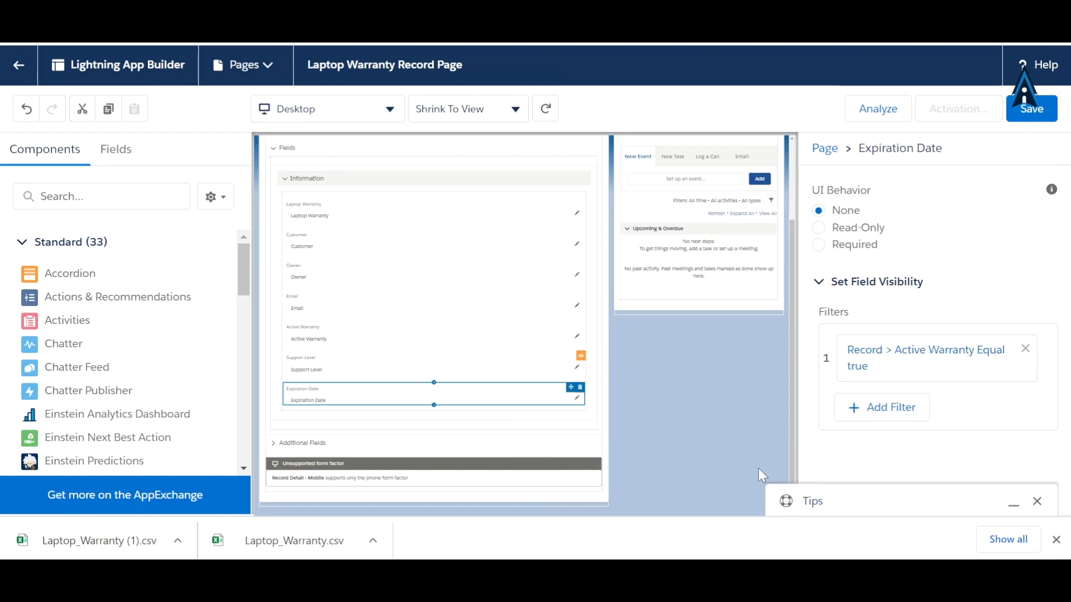
pyautogui.click(639, 376)
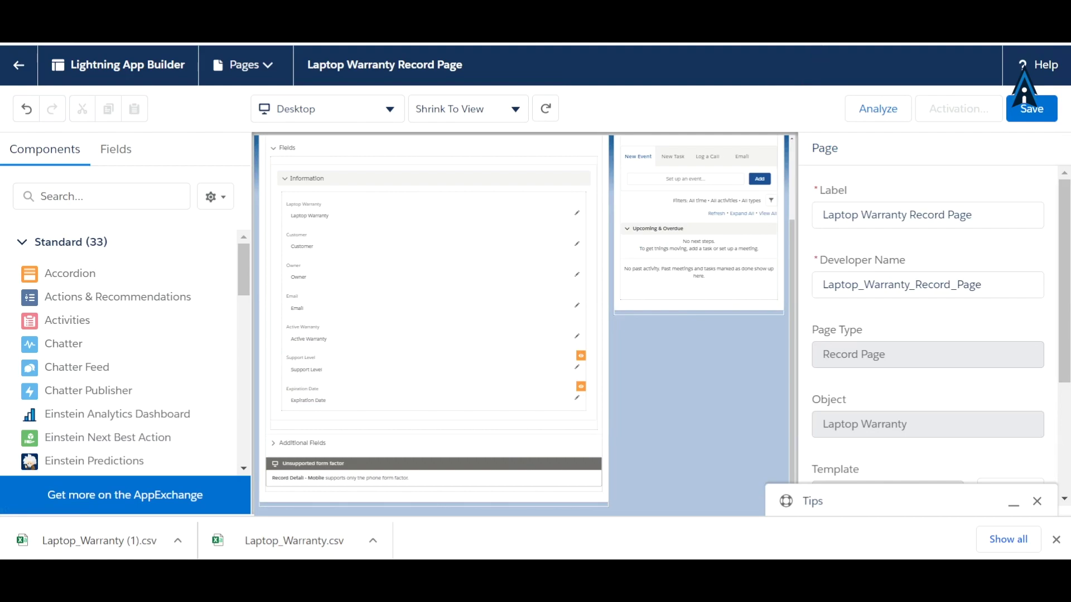
# Step: Save the Laptop Warranty record page and activate it as the org default for Desktop and phone
pyautogui.click(1025, 112)
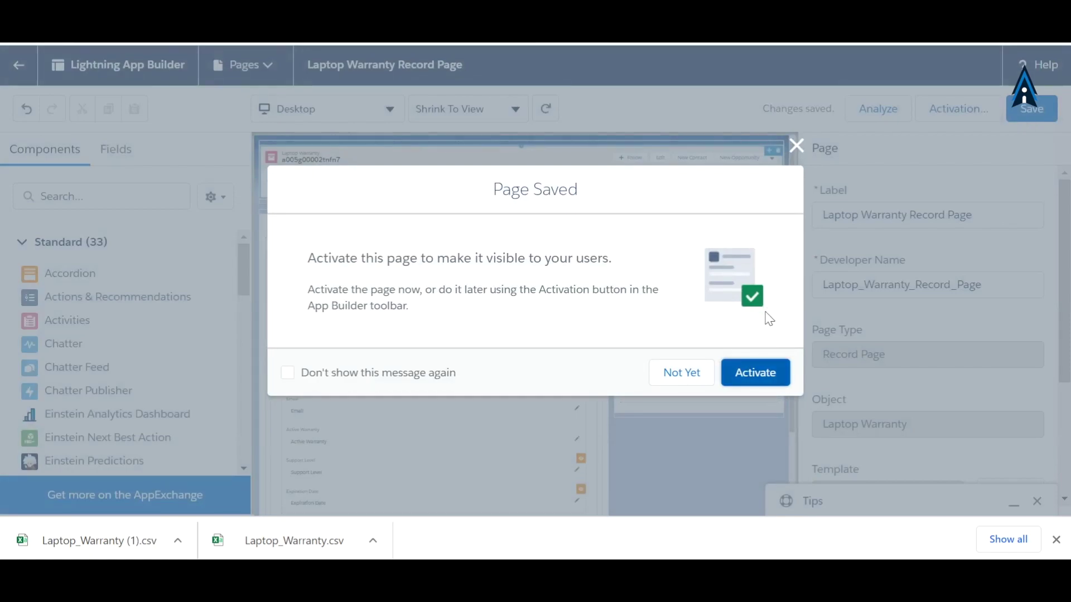
pyautogui.click(749, 374)
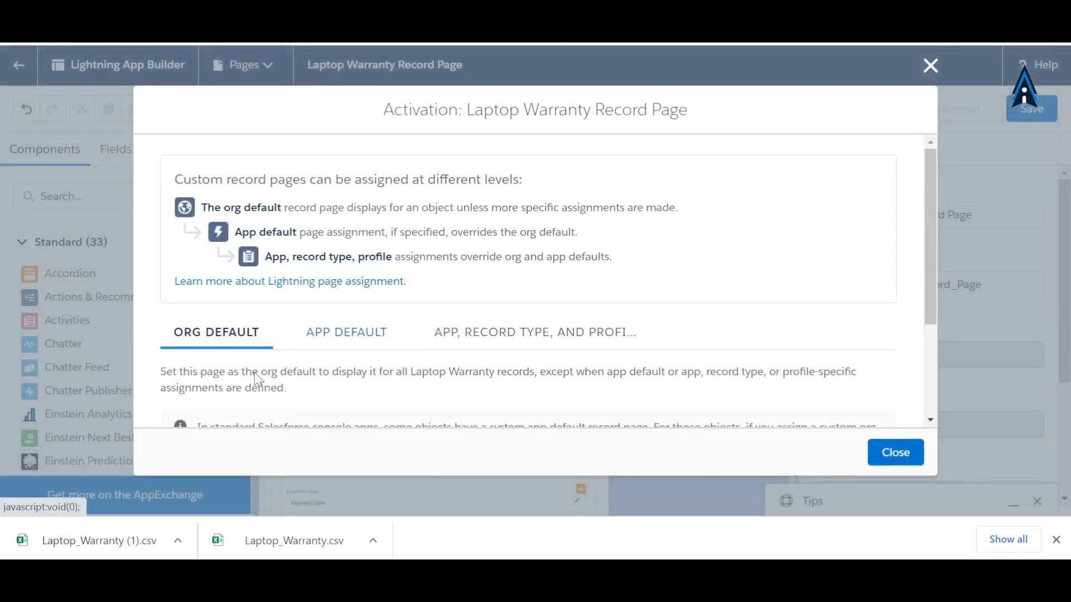
pyautogui.moveTo(931, 310); pyautogui.dragTo(930, 383)
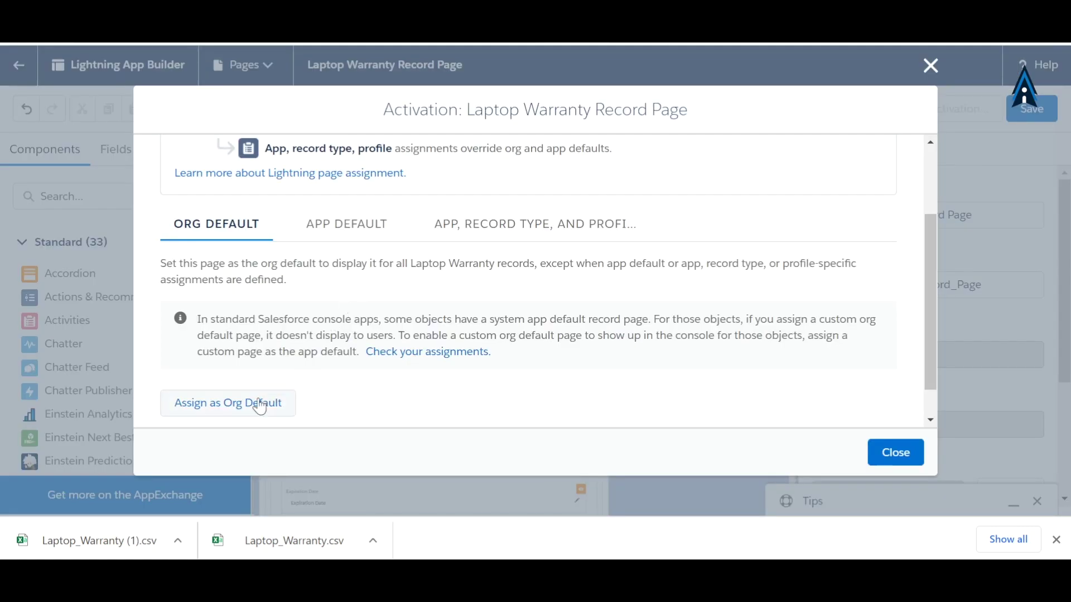
pyautogui.click(254, 407)
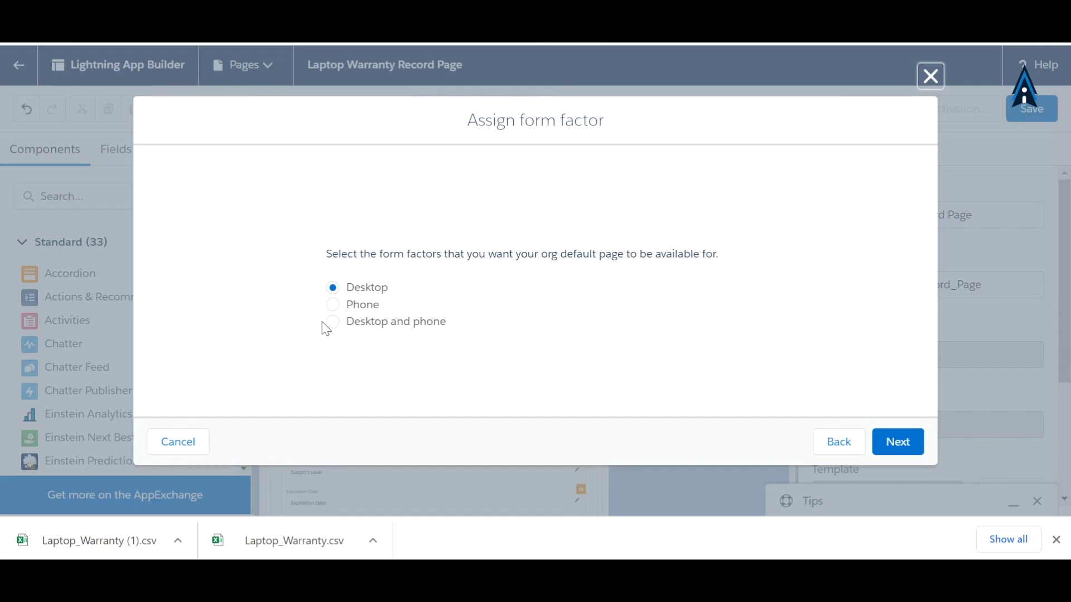
pyautogui.click(333, 324)
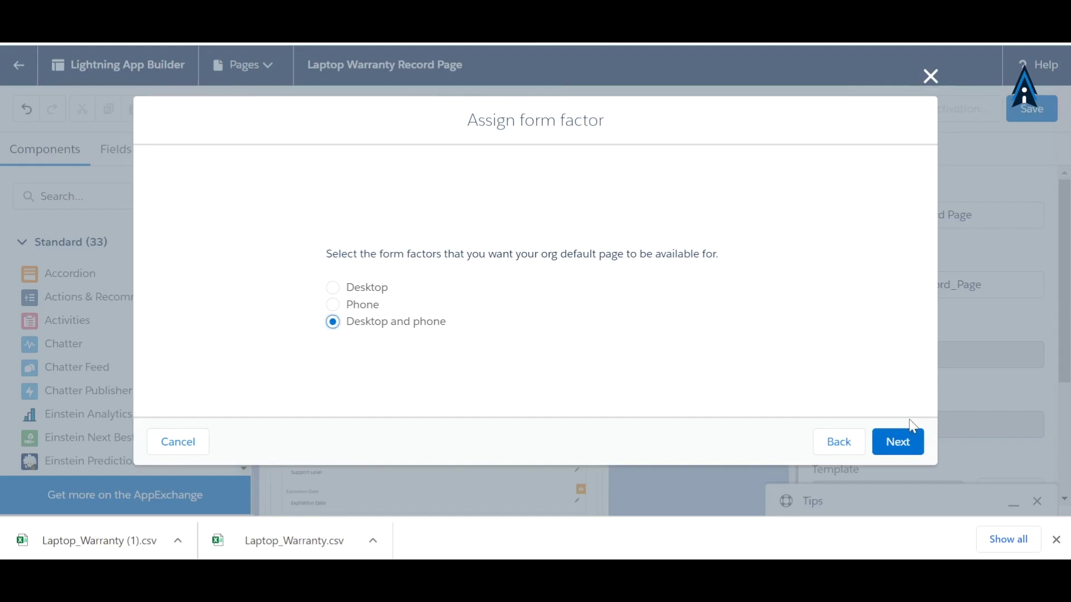
pyautogui.click(896, 449)
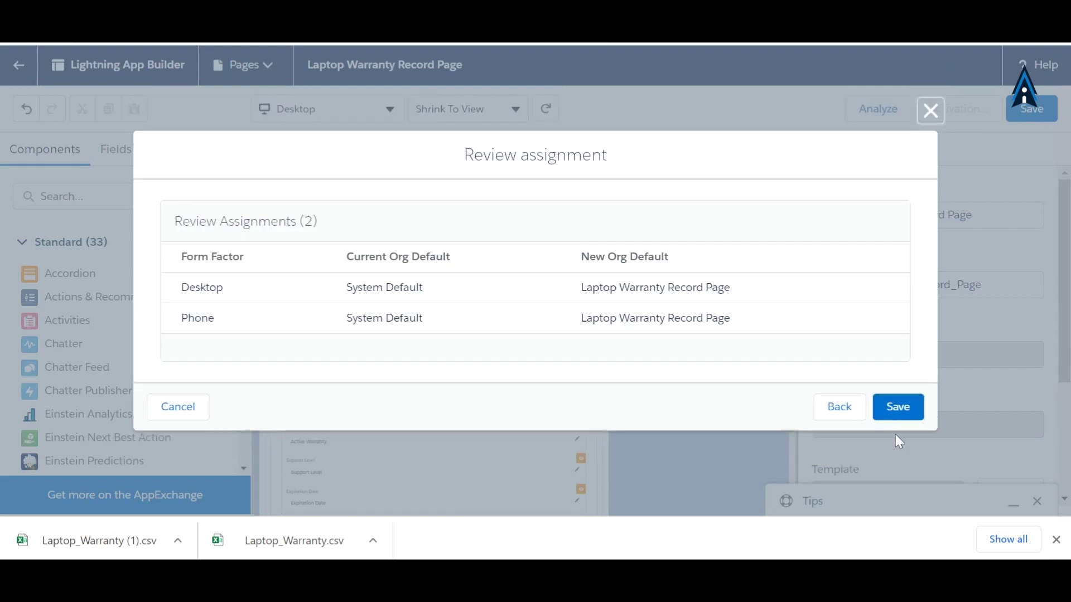
pyautogui.click(896, 412)
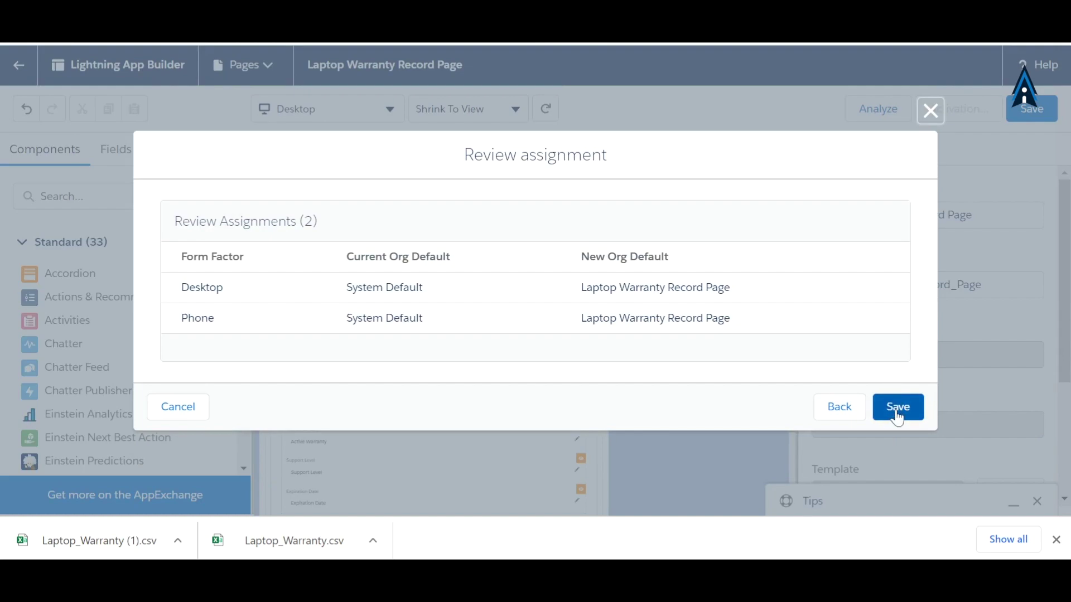
pyautogui.click(897, 412)
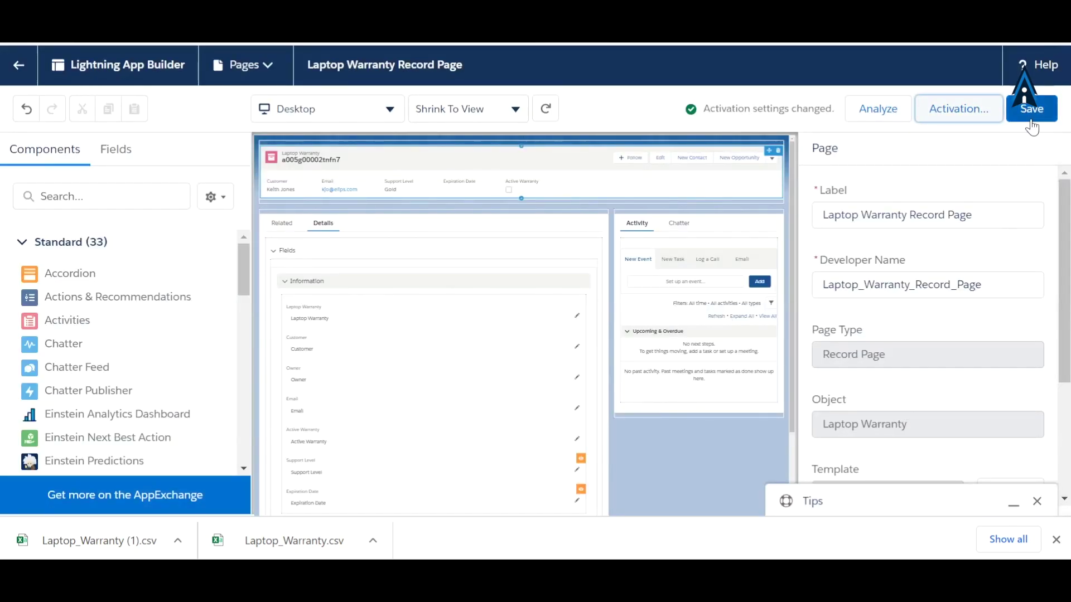
pyautogui.click(1030, 121)
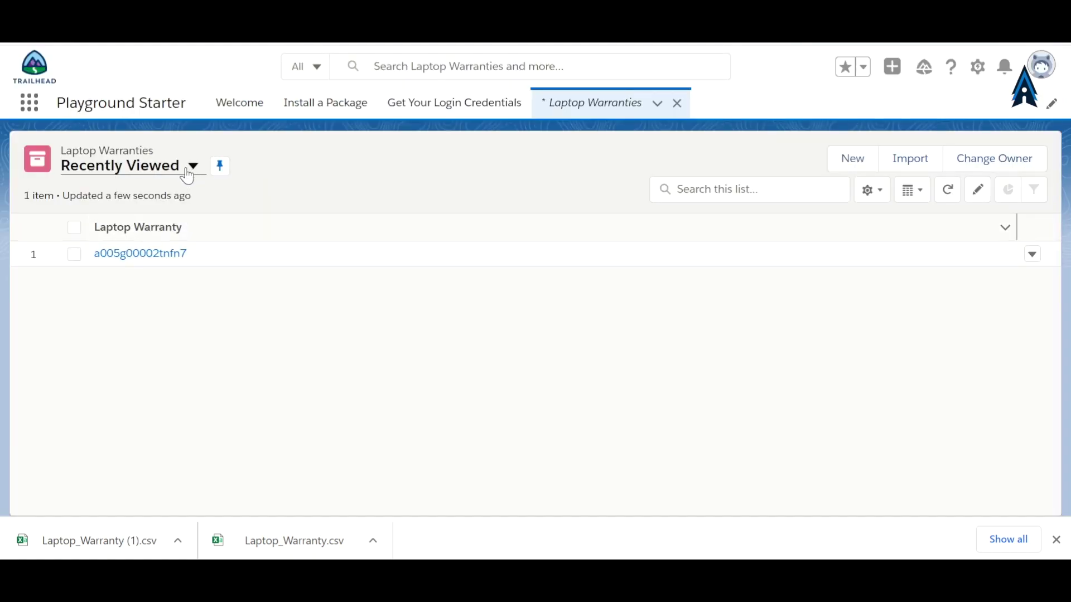
# Step: Show All Records in the Laptop Warranties list view and open the listed laptop warranty record
pyautogui.click(191, 166)
pyautogui.click(137, 226)
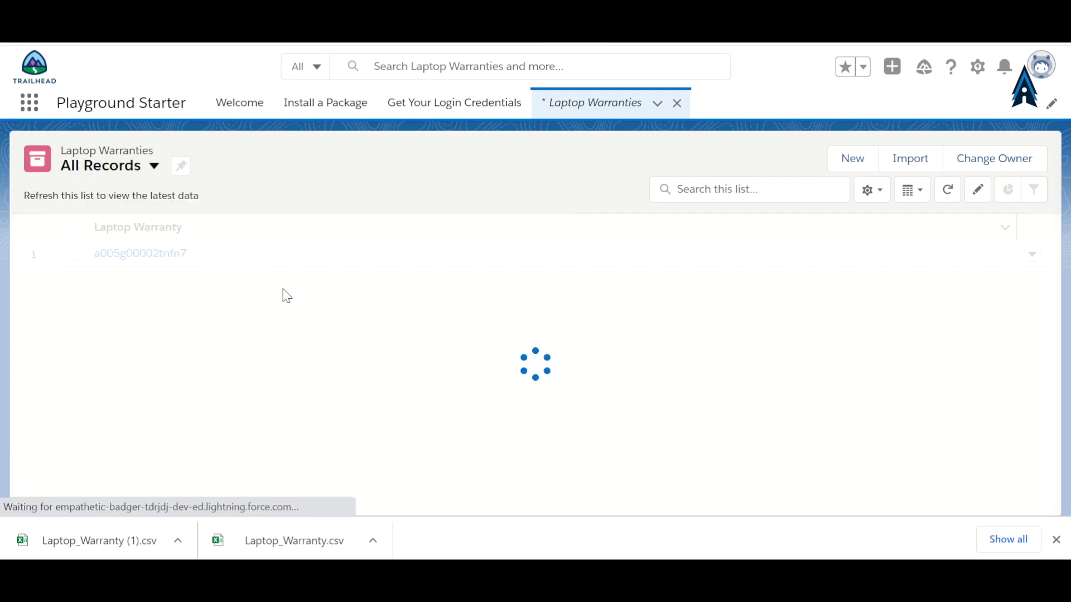
pyautogui.click(146, 255)
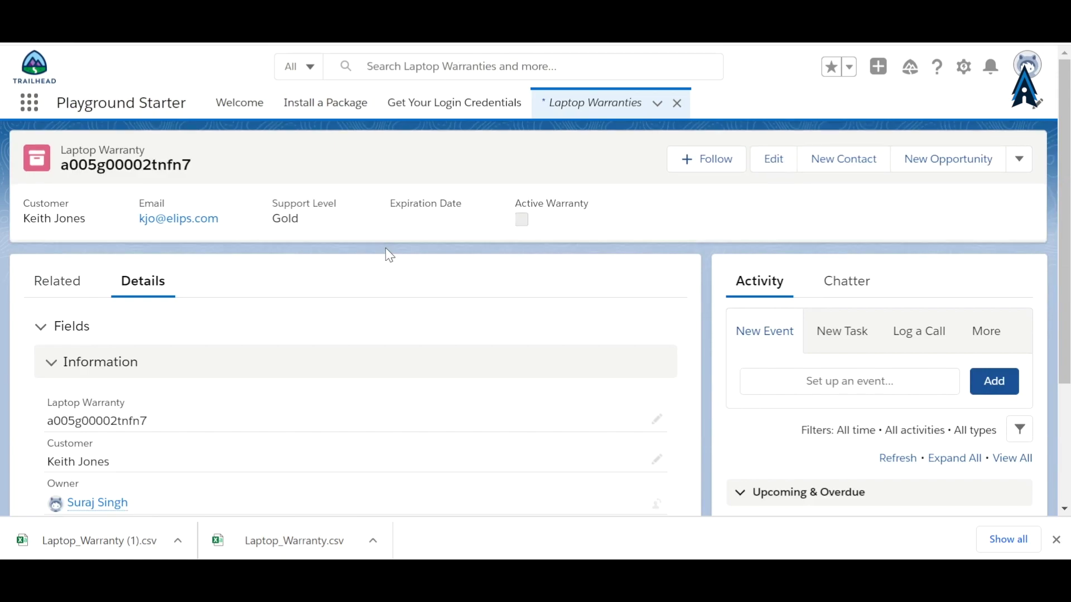
# Step: Enable Active Warranty in the record's Information section and save the record
pyautogui.moveTo(1066, 240); pyautogui.dragTo(1067, 369)
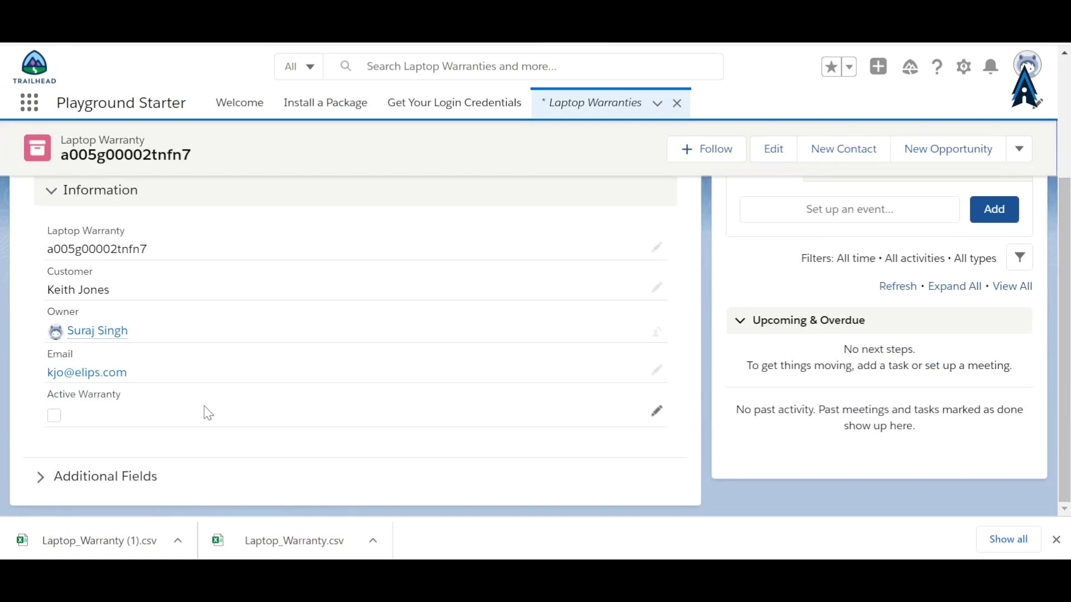
pyautogui.click(657, 411)
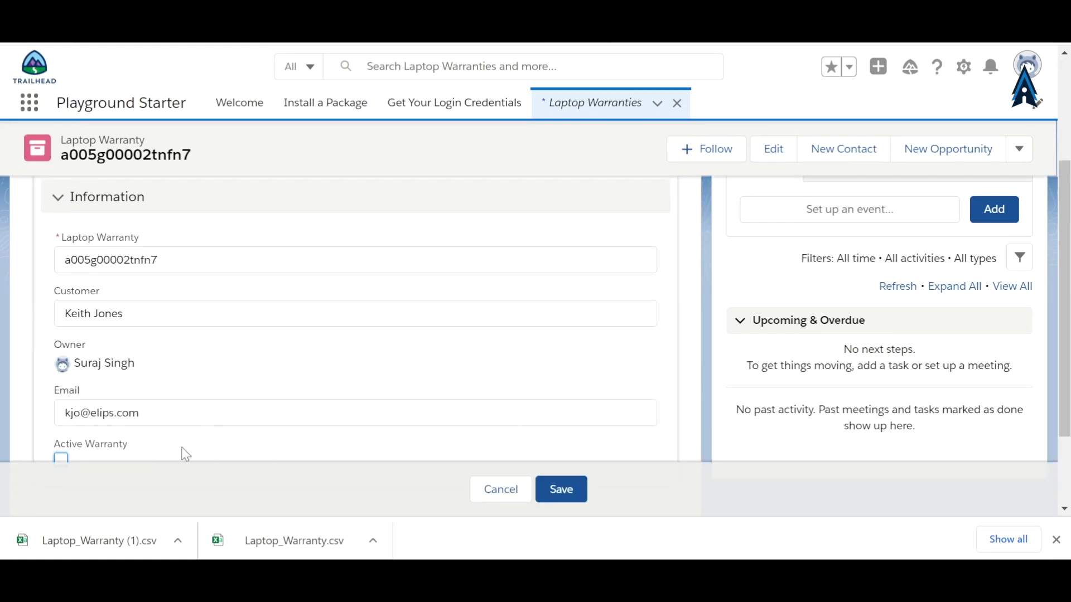
pyautogui.scroll(-2, 1065, 301)
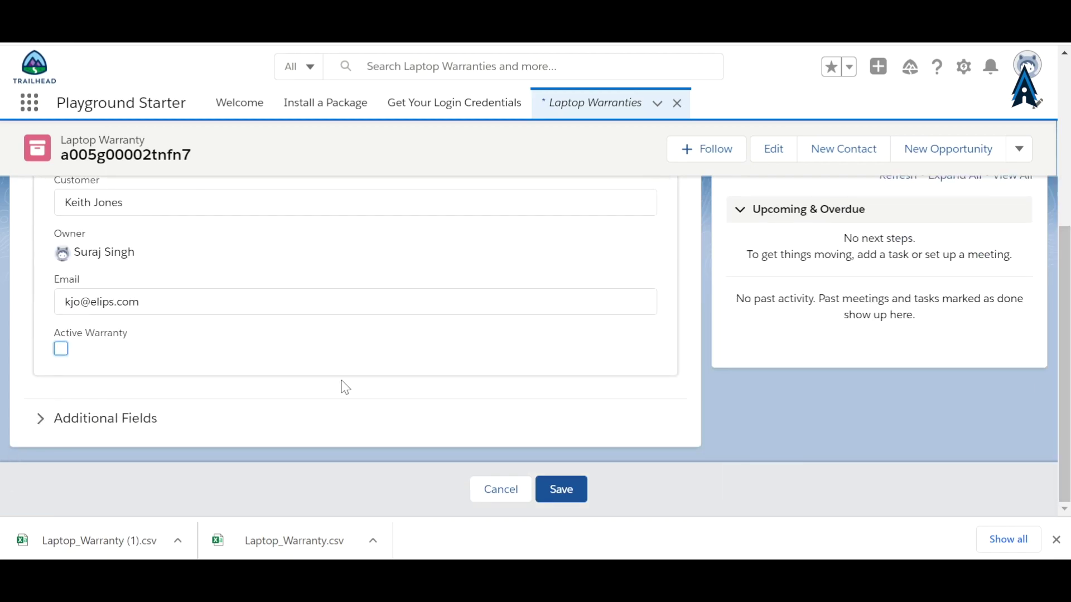
pyautogui.click(61, 349)
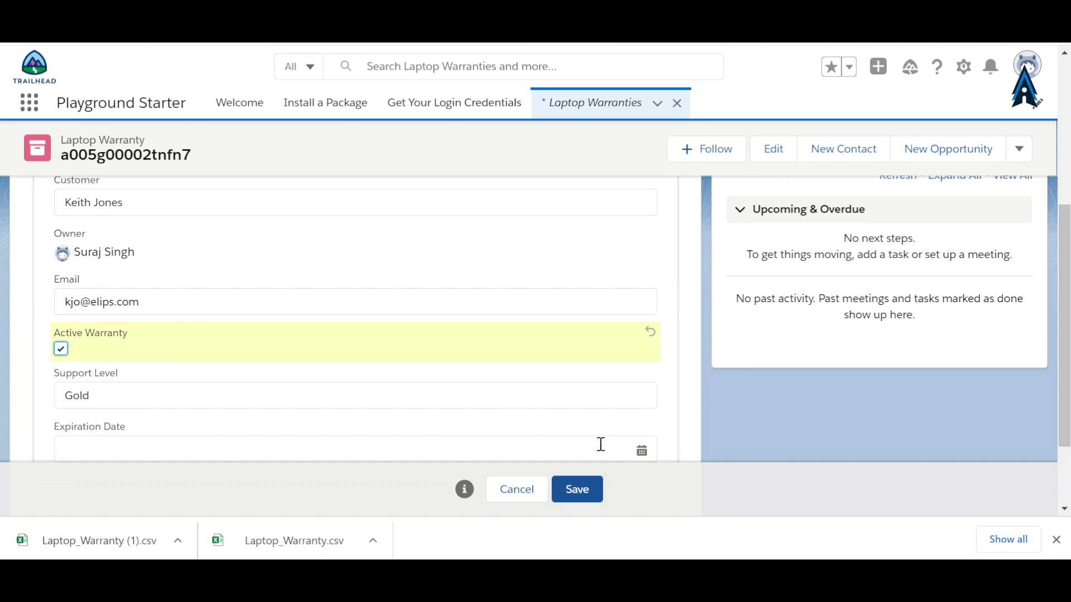
pyautogui.click(586, 491)
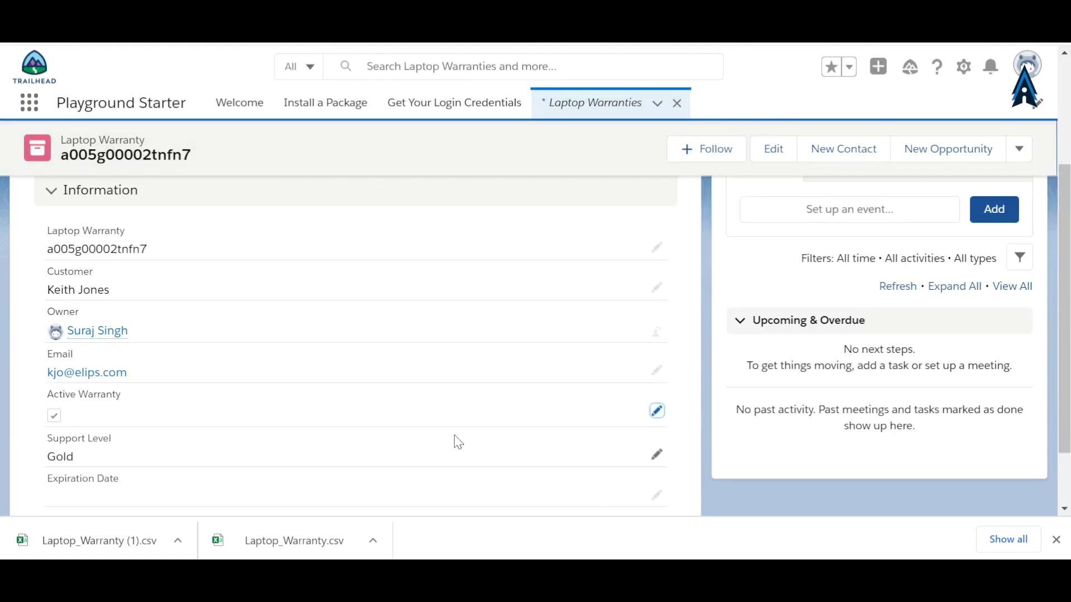
# Step: Clear Active Warranty in the laptop warranty record's Information section and save the record
pyautogui.click(657, 411)
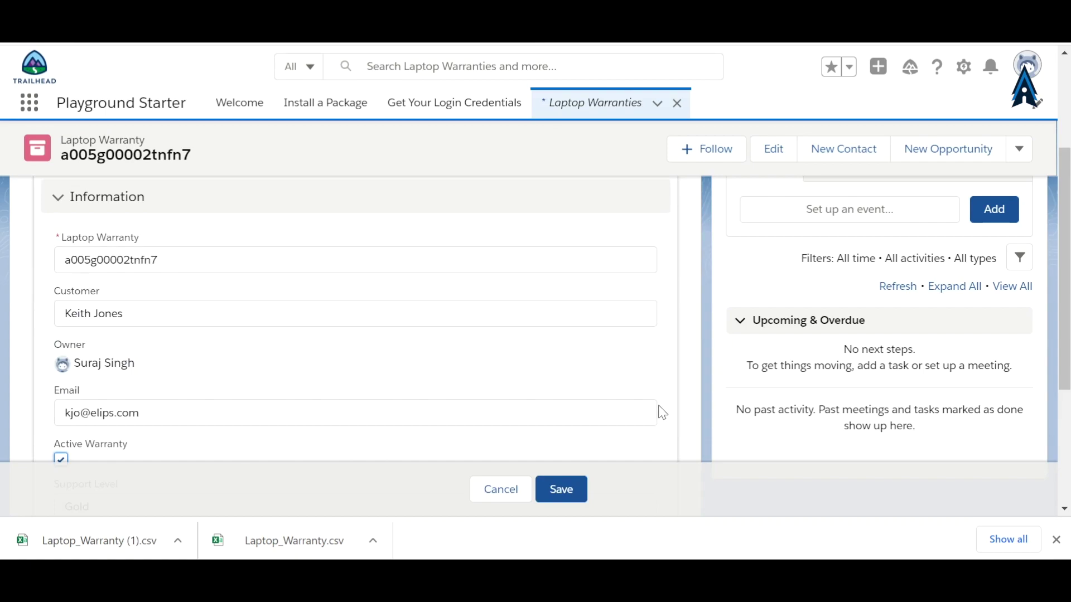
pyautogui.click(61, 458)
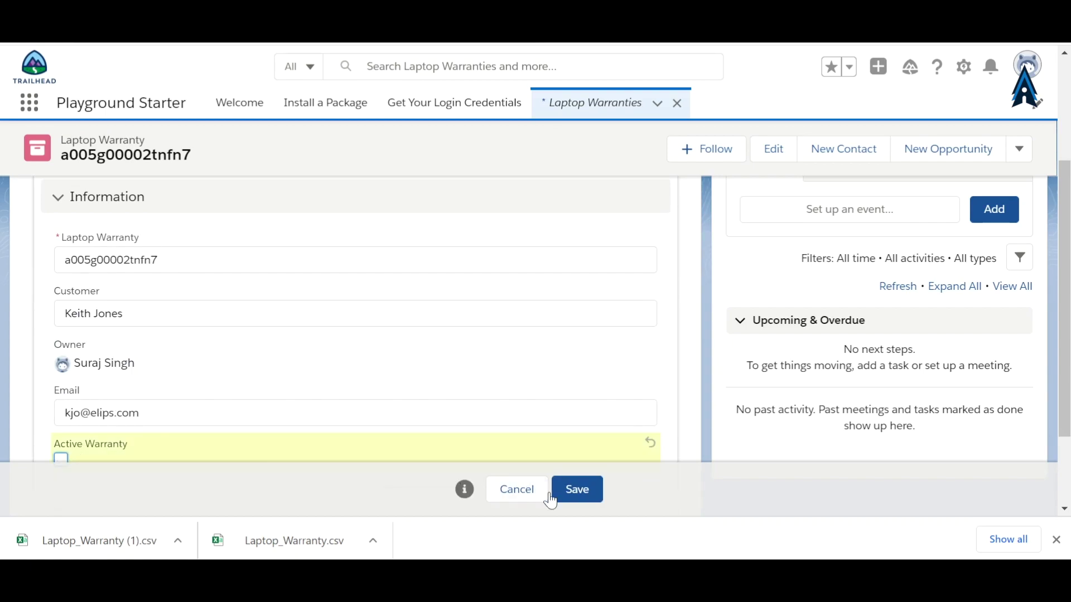
pyautogui.scroll(-2, 588, 491)
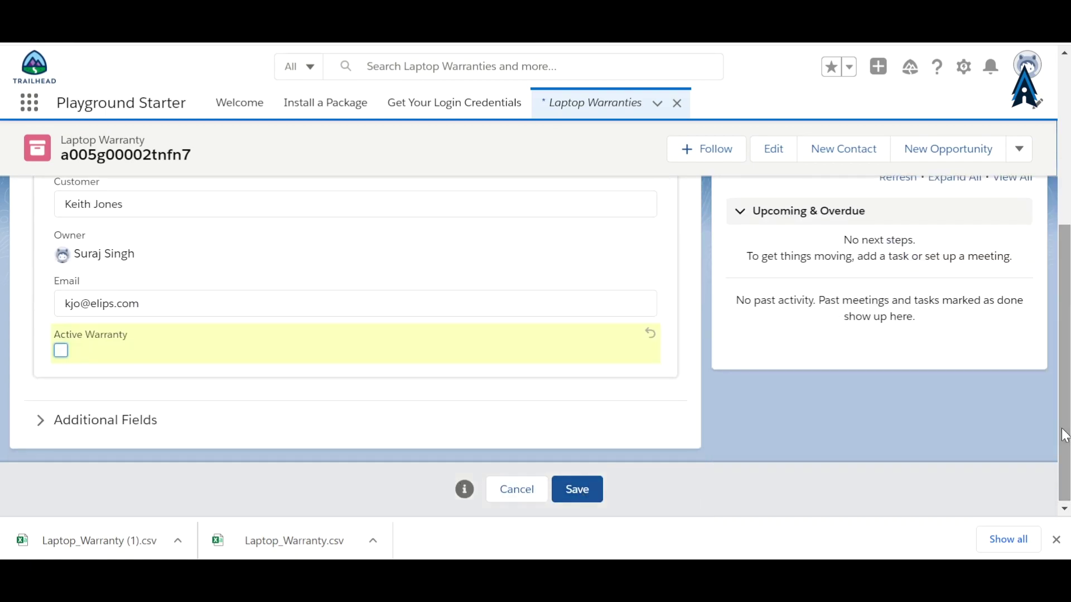
pyautogui.click(574, 490)
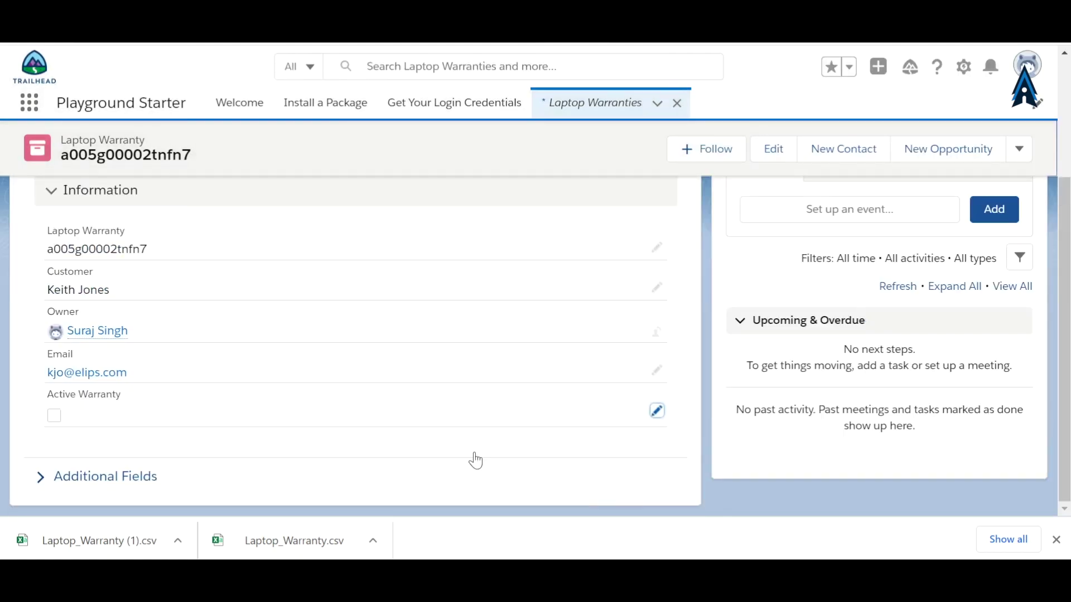
# Step: Re-enable Active Warranty on the laptop warranty record and save it
pyautogui.click(656, 411)
pyautogui.click(59, 457)
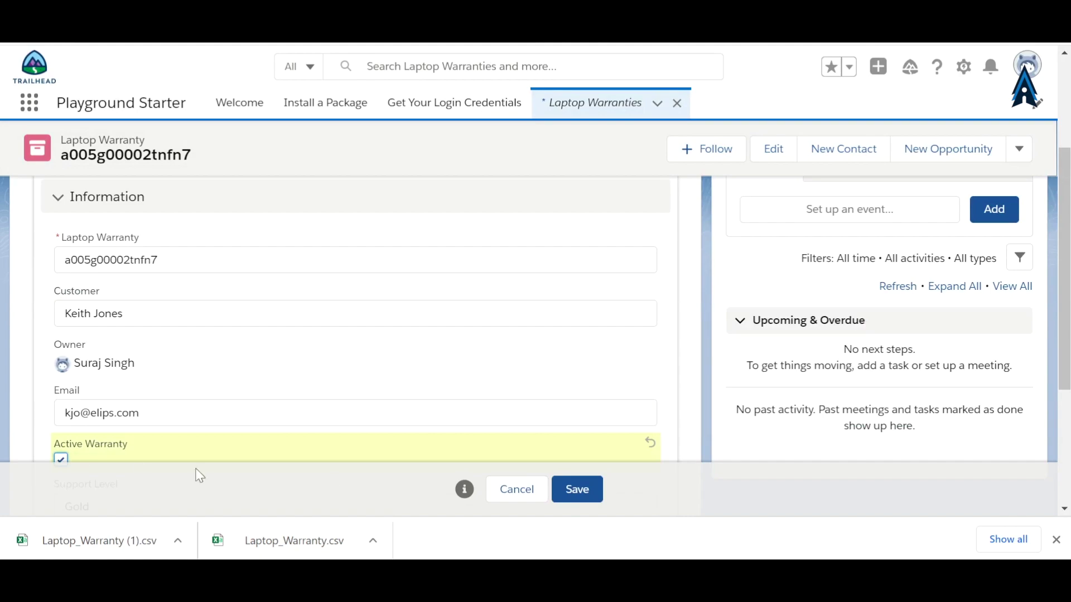
pyautogui.click(577, 490)
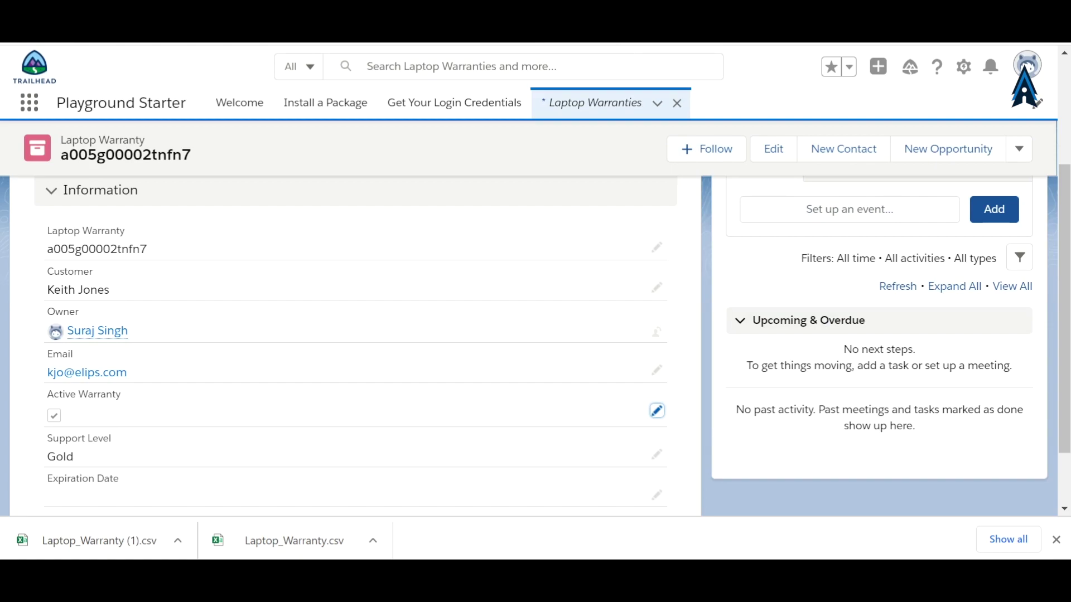
# Step: Switch to the Trailhead module page and submit the hands-on challenge for checking to earn 500 points
pyautogui.click(647, 28)
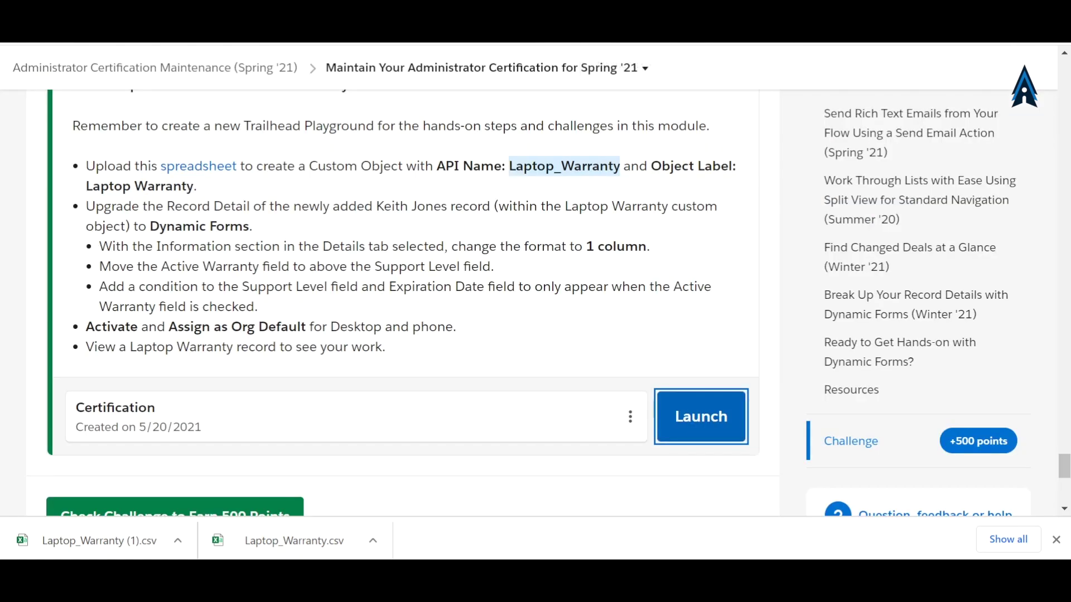
pyautogui.moveTo(1064, 474)
pyautogui.mouseDown()
pyautogui.moveTo(1063, 503)
pyautogui.moveTo(1063, 483)
pyautogui.mouseUp()
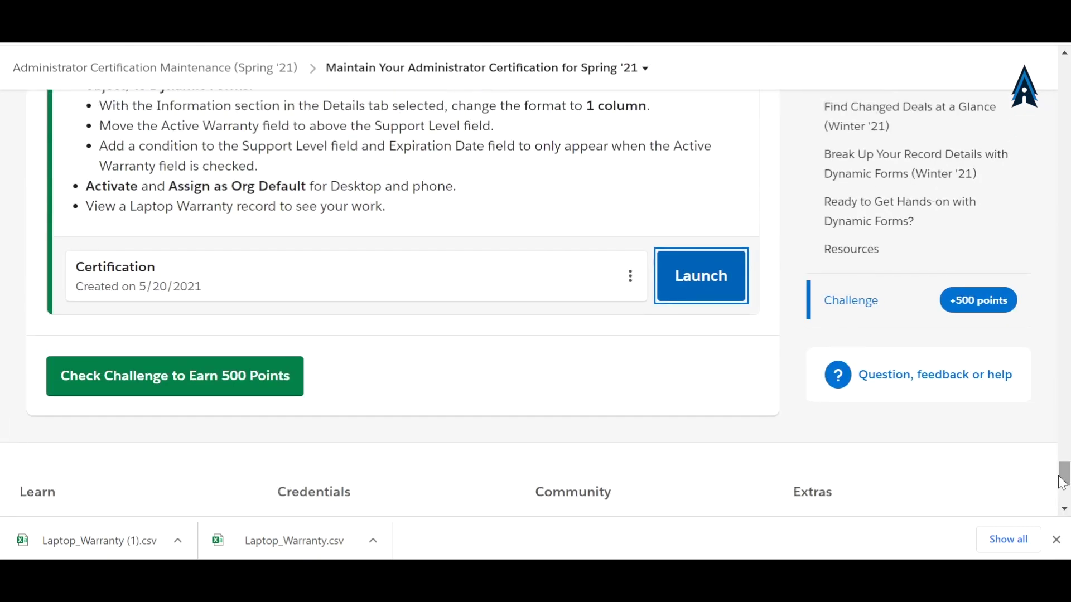
pyautogui.click(187, 375)
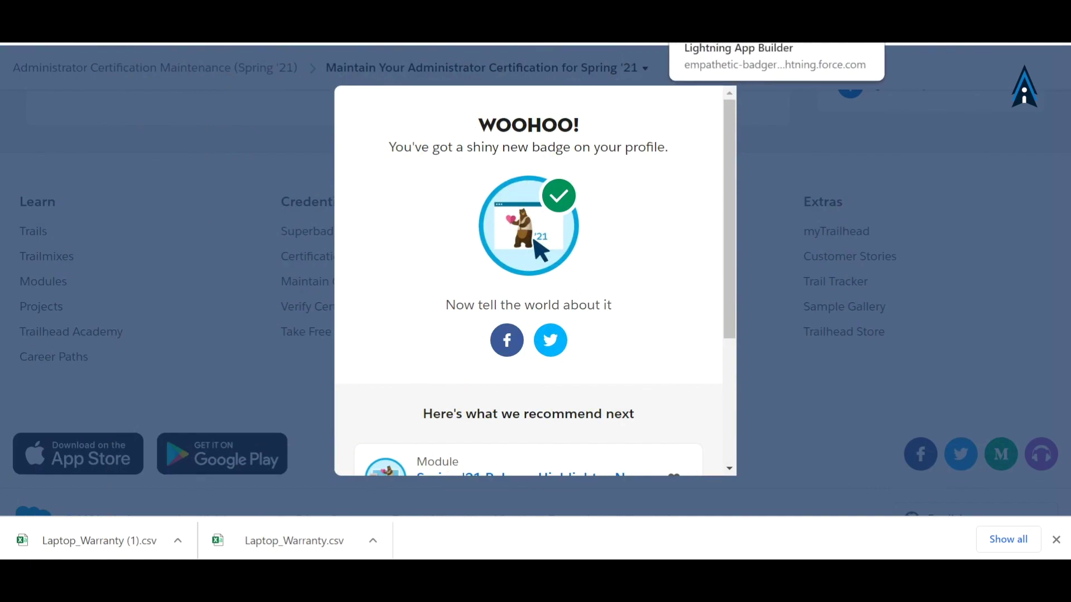
# Step: Return to the Salesforce playground and open the Object Manager in Setup
pyautogui.click(630, 34)
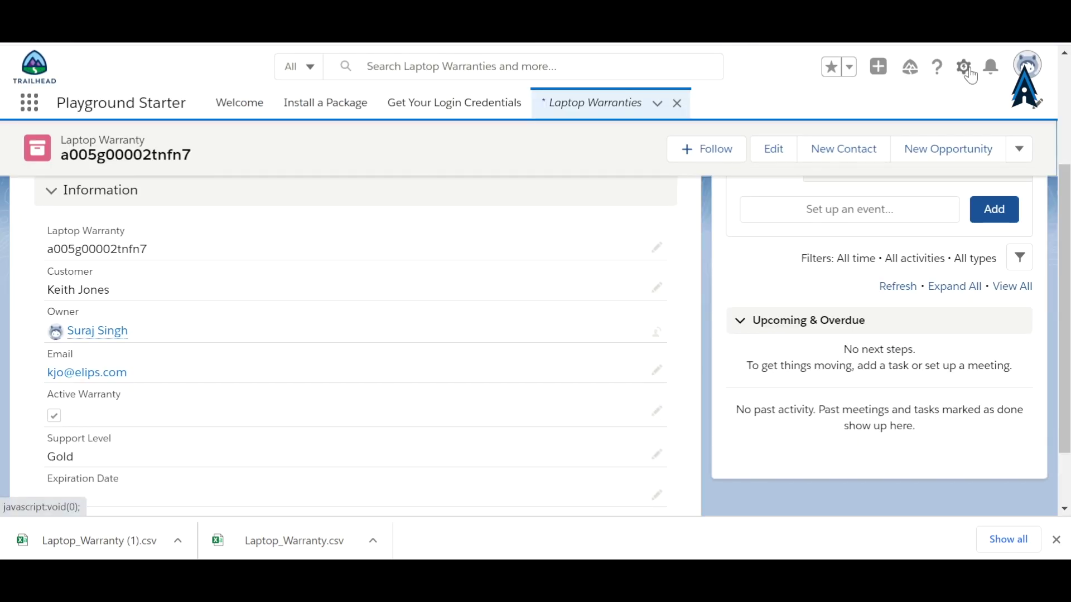
pyautogui.click(968, 70)
pyautogui.click(909, 124)
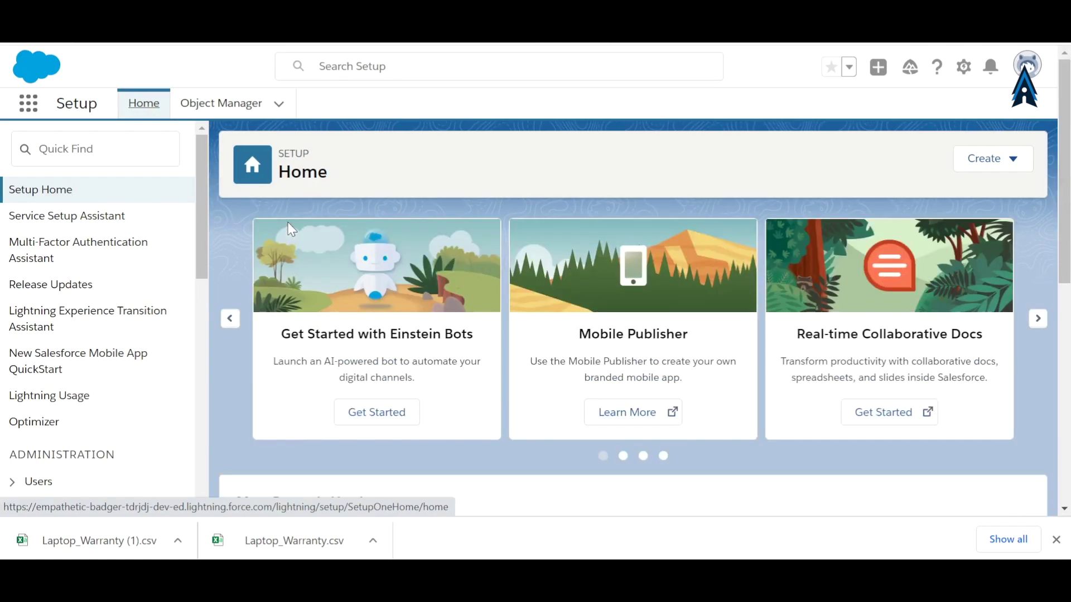
pyautogui.click(229, 112)
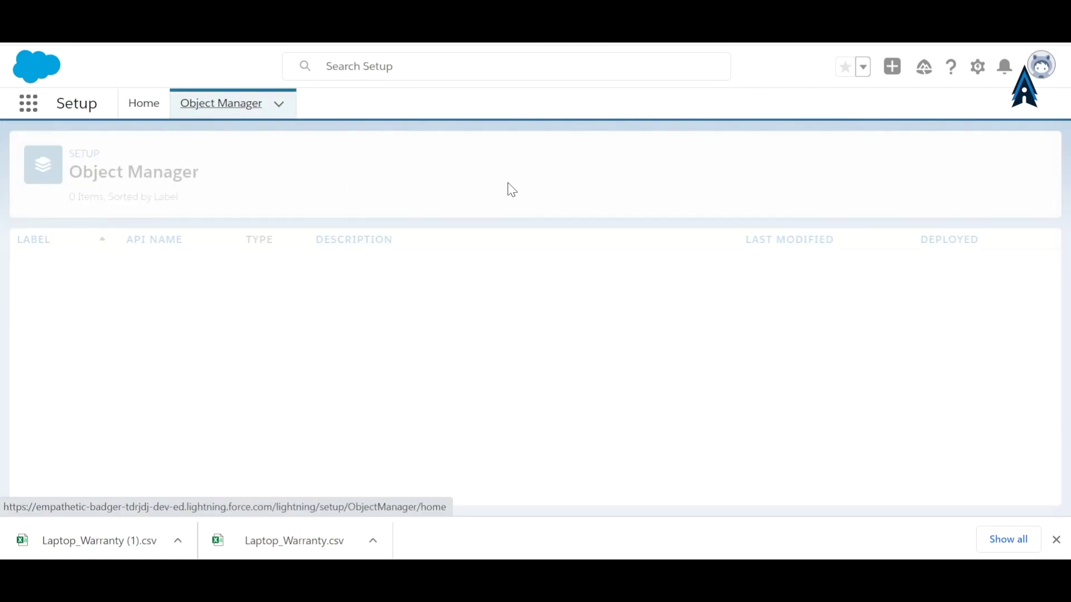
# Step: Search the objects for "lap" and open the Fields & Relationships of the Laptop Warranty object
pyautogui.click(725, 160)
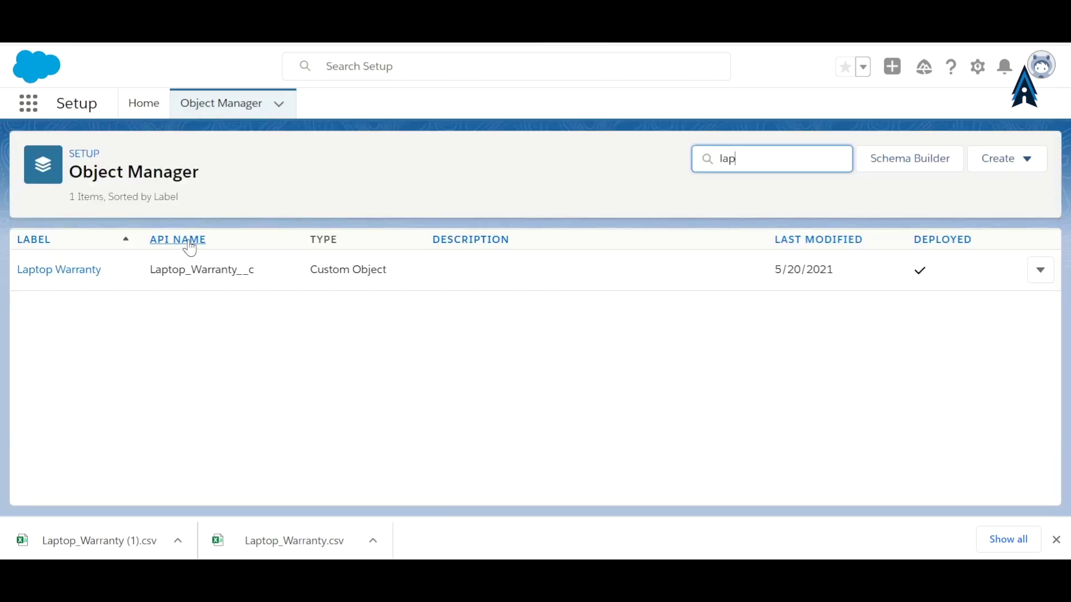
pyautogui.click(74, 273)
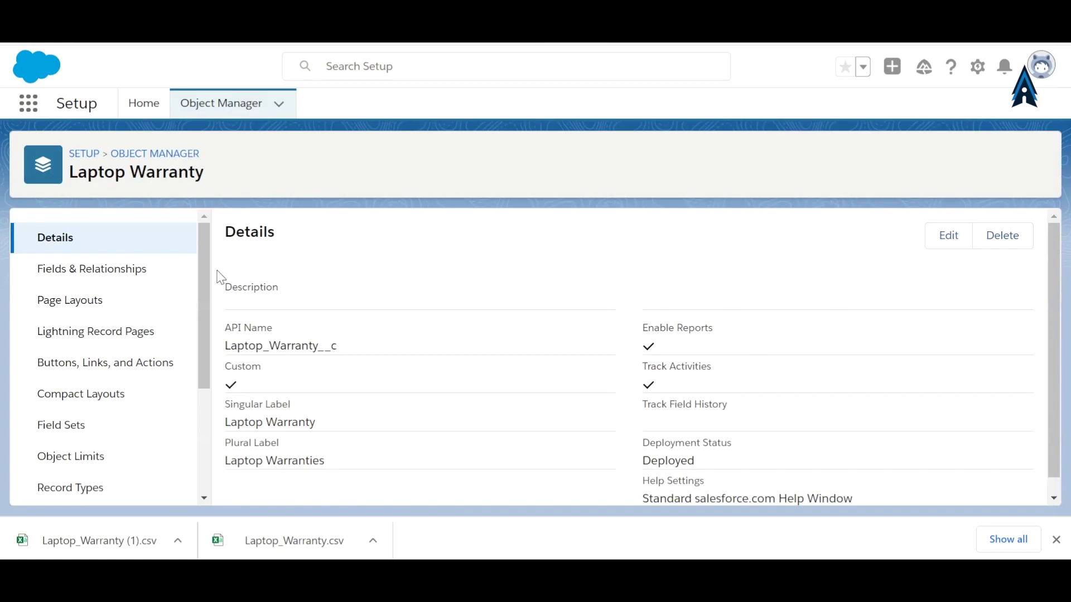
pyautogui.click(118, 285)
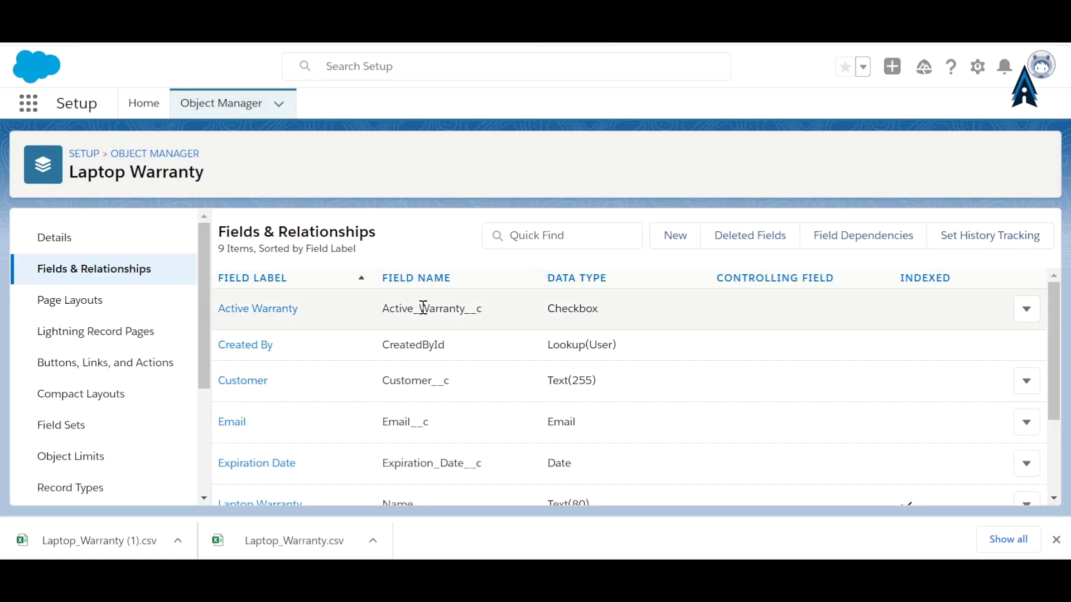
# Step: Open the field-level security of the Laptop Warranty Email field and examine its visibility for all profiles
pyautogui.click(232, 433)
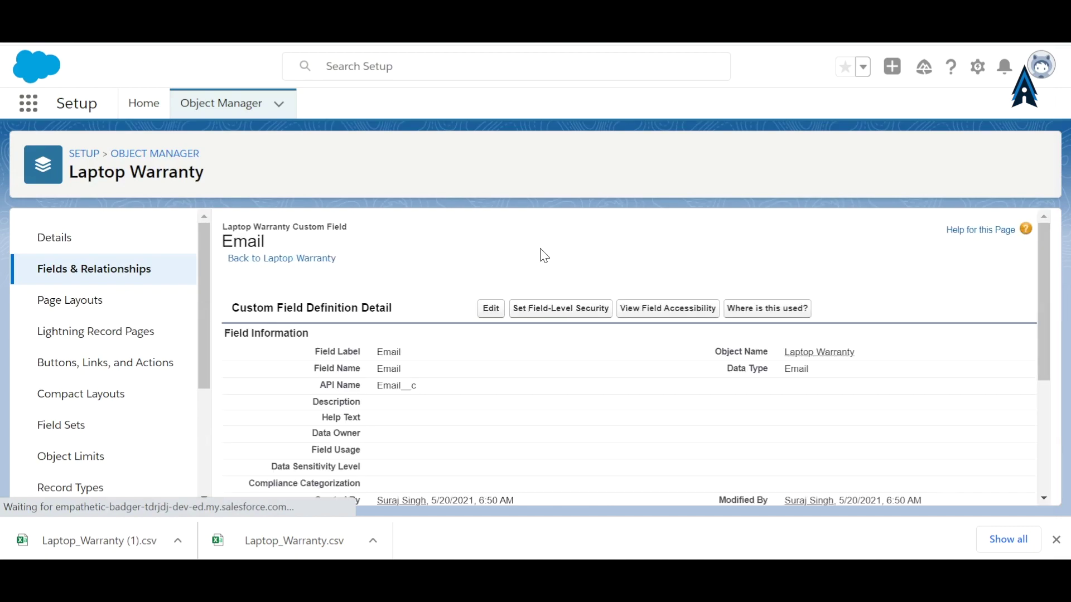
pyautogui.click(548, 311)
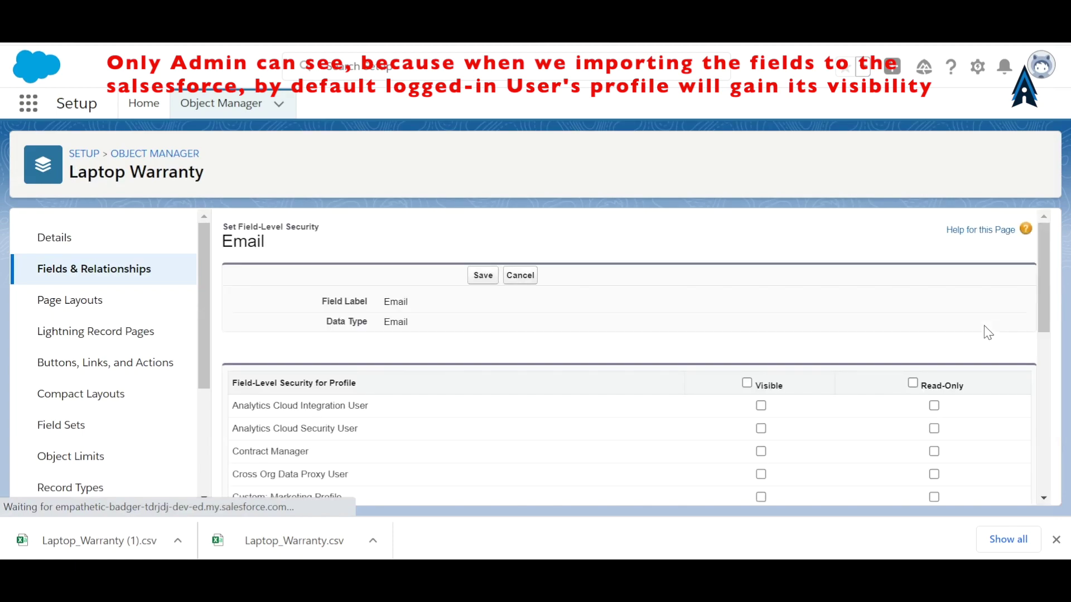
pyautogui.moveTo(1049, 323); pyautogui.dragTo(1042, 481)
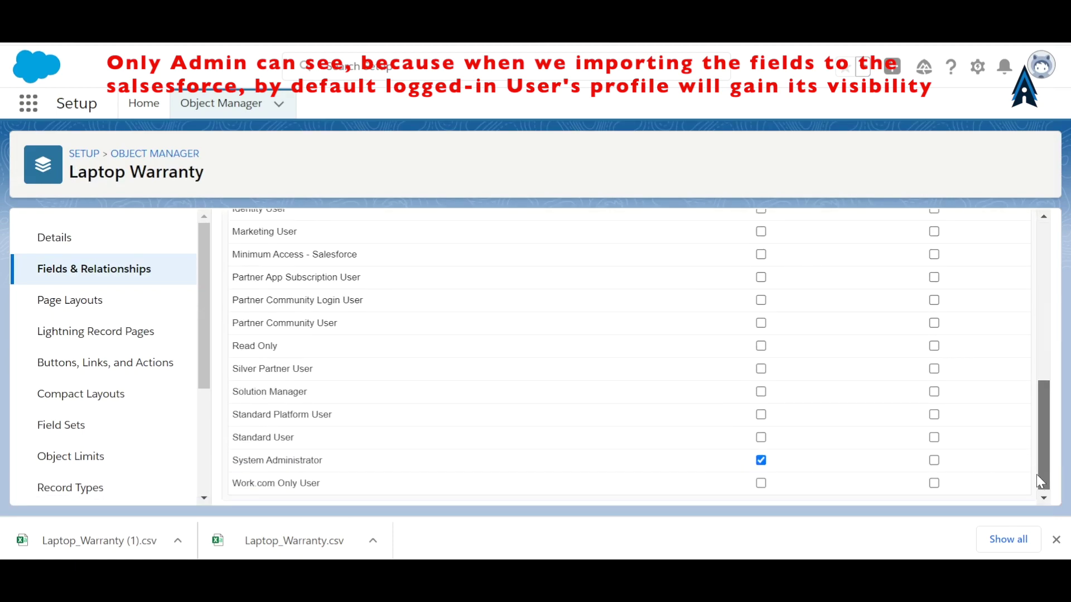